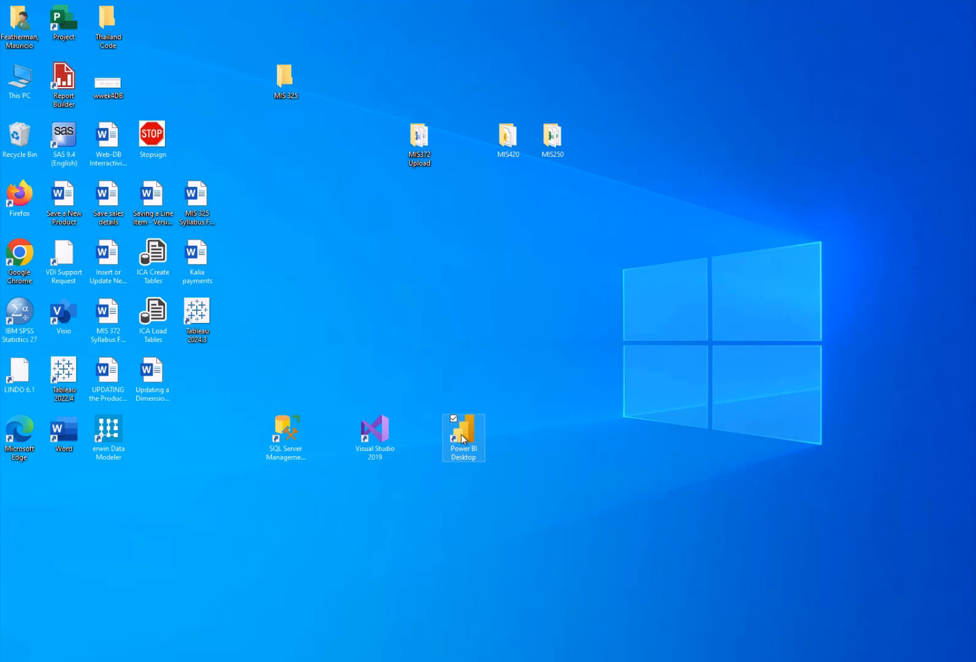
Step: Launch Power BI Desktop and start a new data connection to a SQL Server database
{"action": "double_click", "coordinate": [460, 435]}
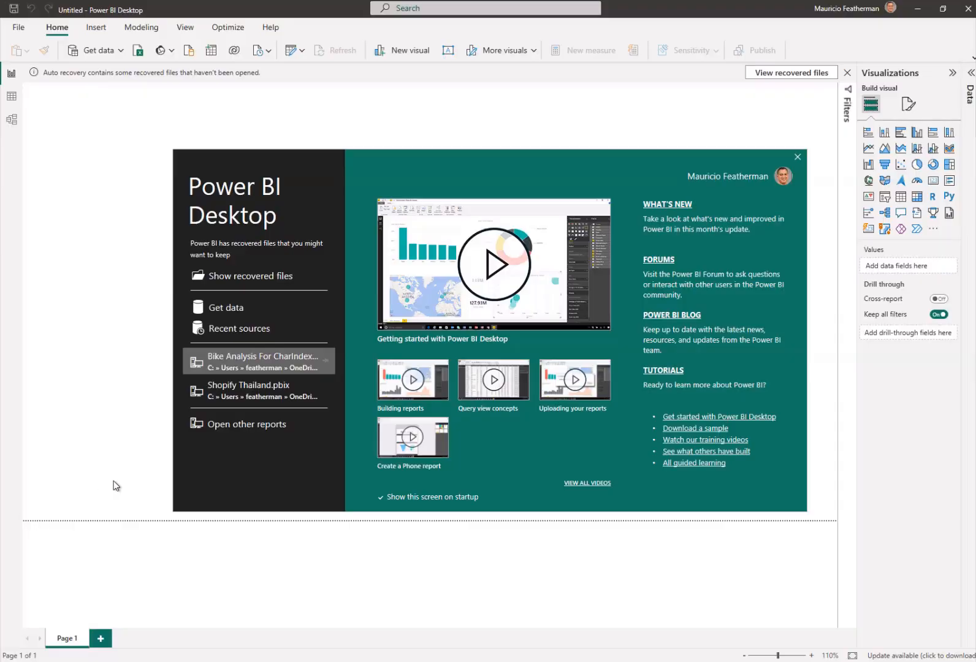
{"action": "left_click", "coordinate": [226, 307]}
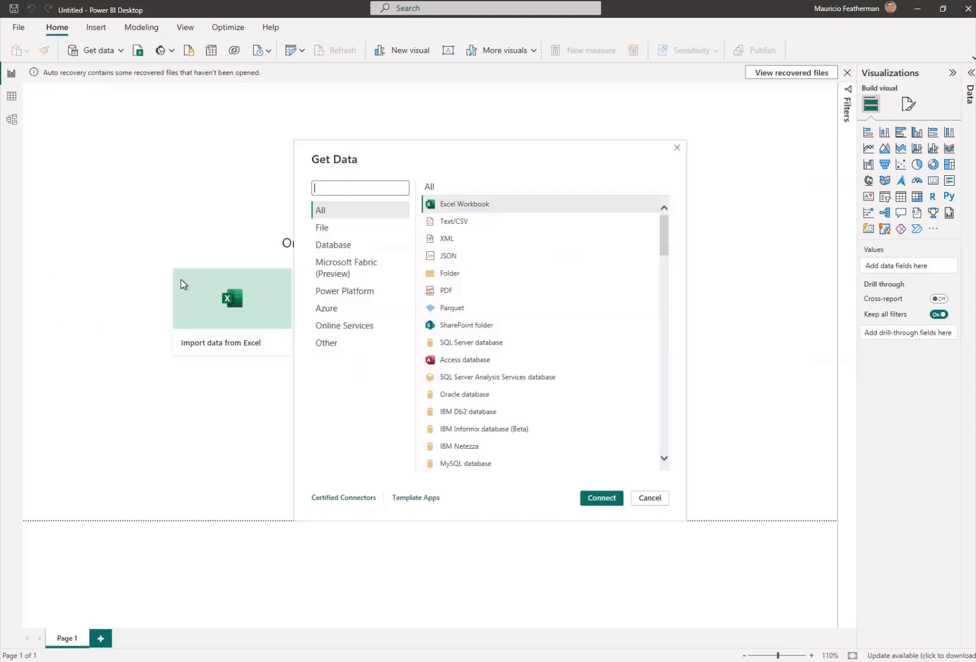
{"action": "left_click", "coordinate": [337, 247]}
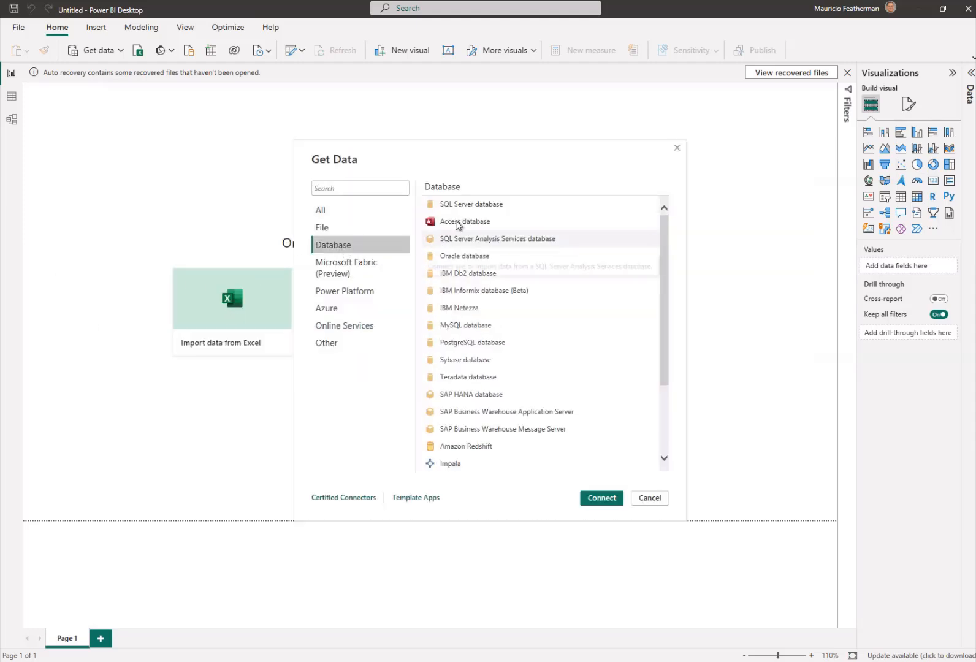
{"action": "key", "text": "Escape"}
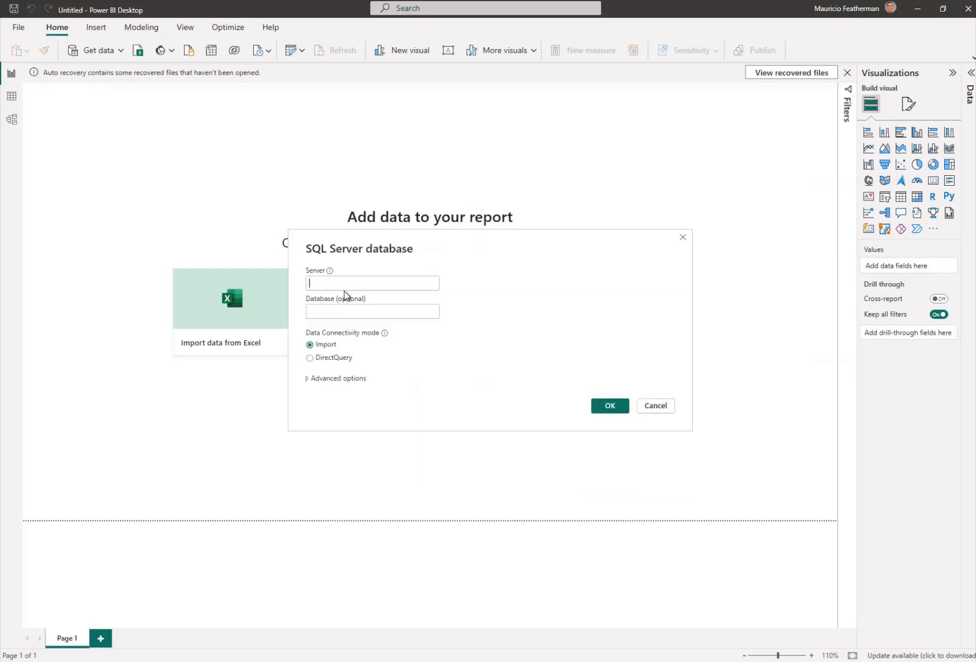
Step: Connect to server cb-ot-devst06.ad.wsu.edu and database featherman_analytics in Import mode
{"action": "type", "text": "cb-ot-devst06.ad.wsu.edu"}
{"action": "key", "text": "Tab"}
{"action": "type", "text": "featherman_analytics"}
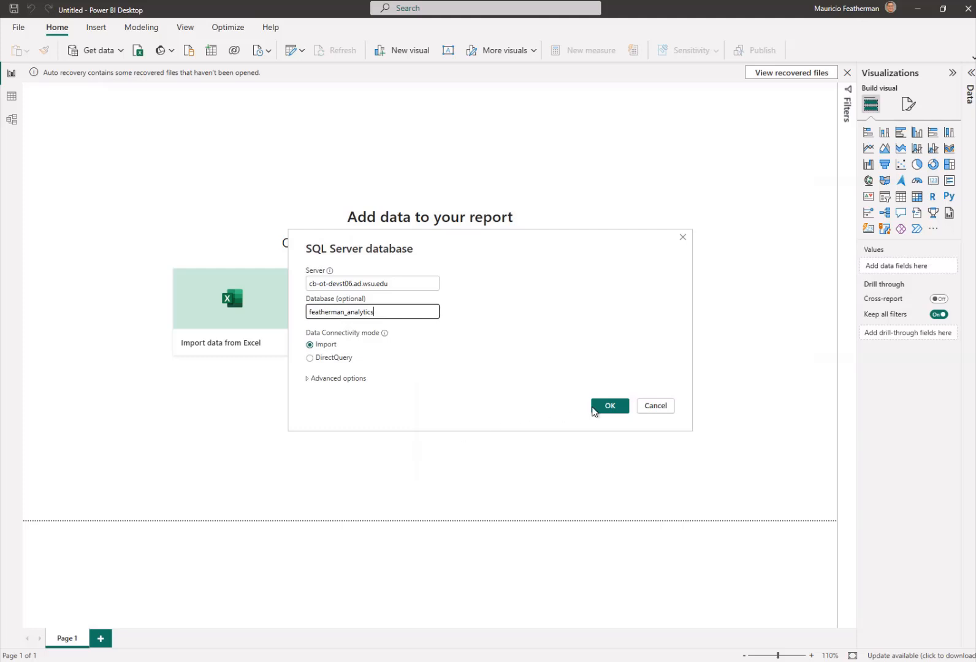
{"action": "left_click", "coordinate": [612, 407]}
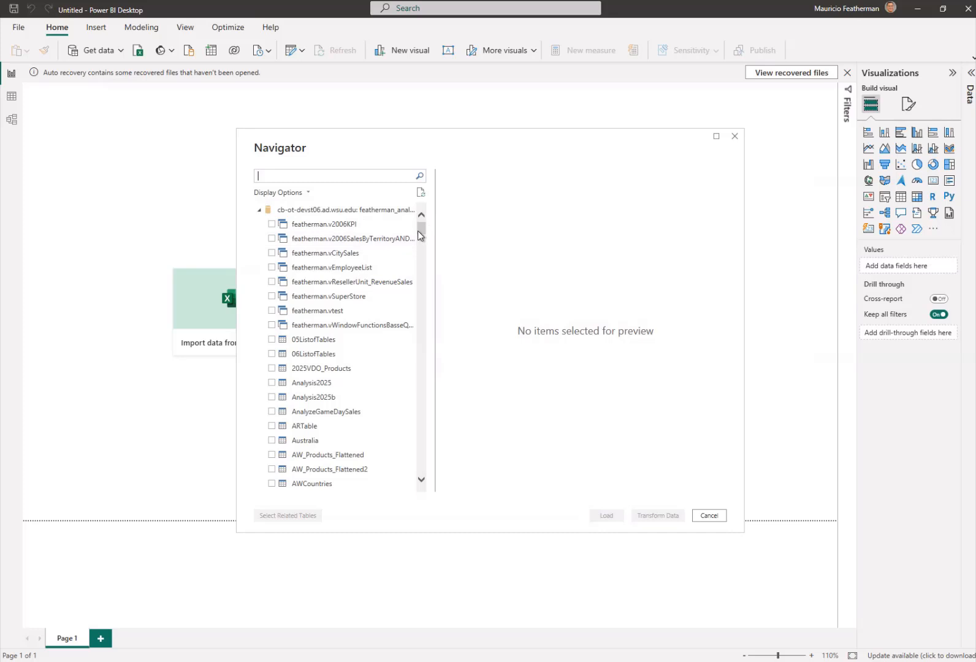
Step: Load the FA25_SalesDetails table from the database and expand its list of fields
{"action": "left_click_drag", "start_coordinate": [420, 236], "coordinate": [432, 299]}
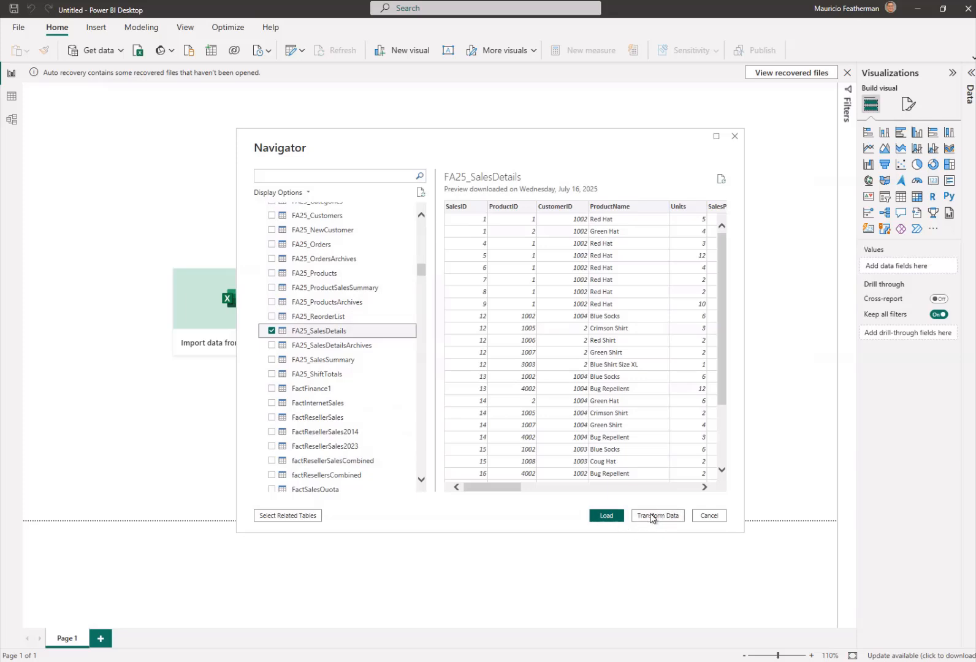
{"action": "left_click", "coordinate": [606, 517]}
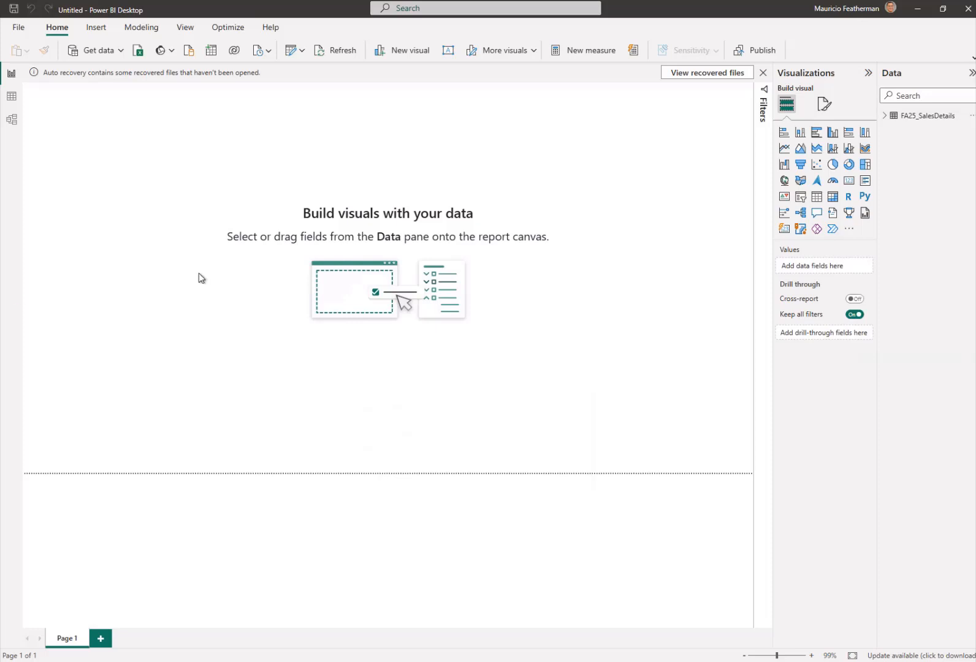
{"action": "left_click", "coordinate": [883, 117]}
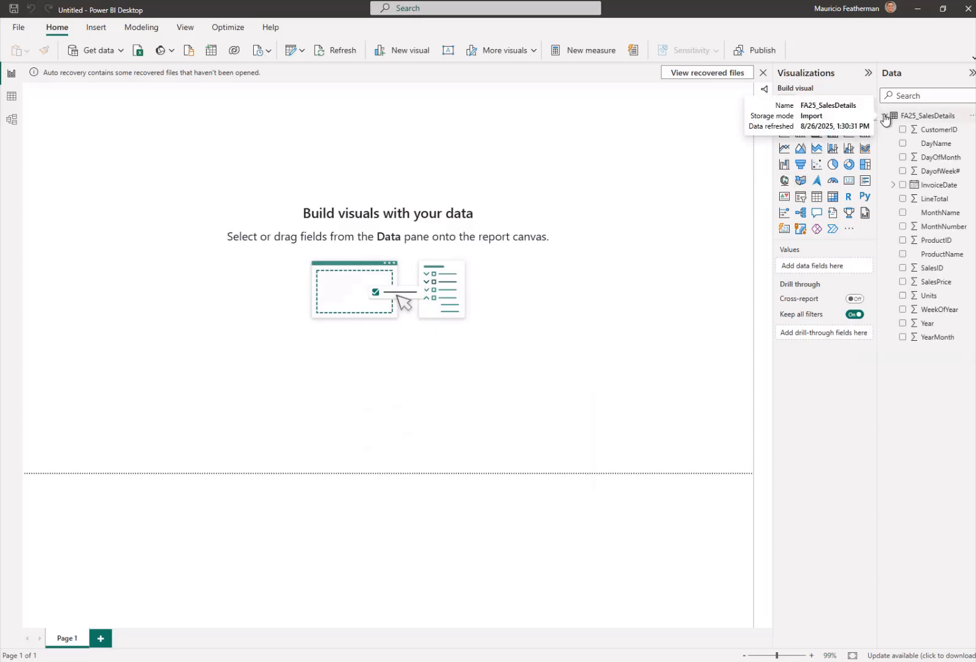
Step: Enlarge the FA25_SalesDetails card in the model view to show all its fields, and display the table's data rows
{"action": "left_click", "coordinate": [16, 124]}
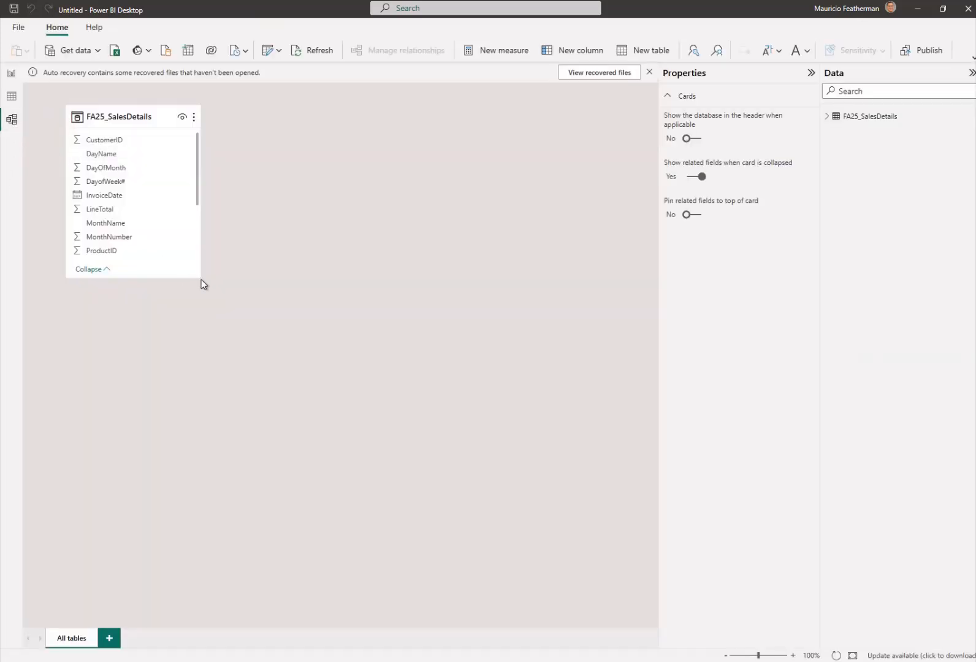
{"action": "left_click_drag", "start_coordinate": [201, 280], "coordinate": [338, 394]}
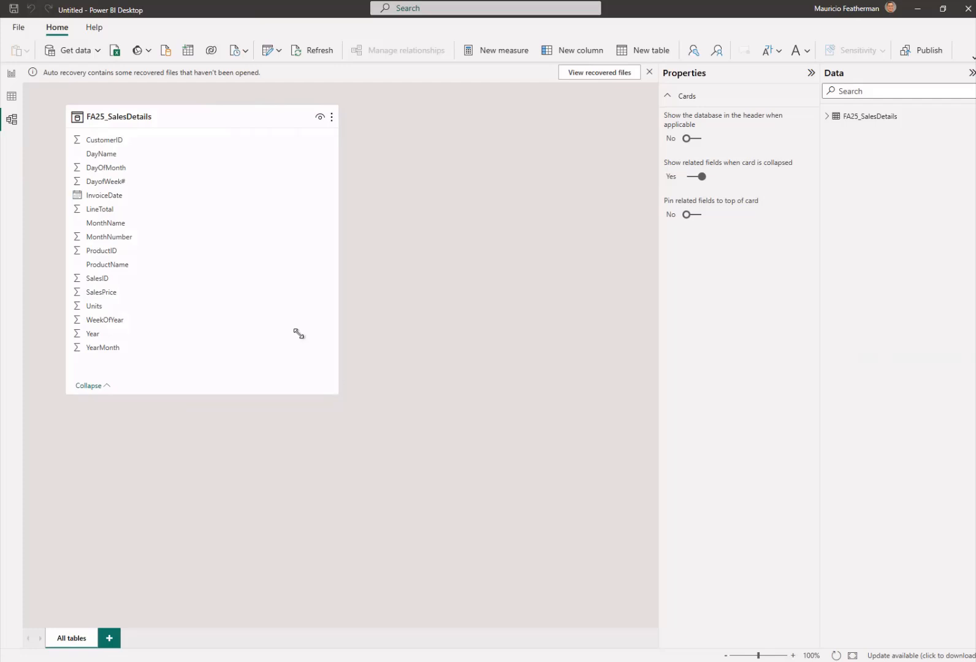
{"action": "left_click", "coordinate": [11, 97]}
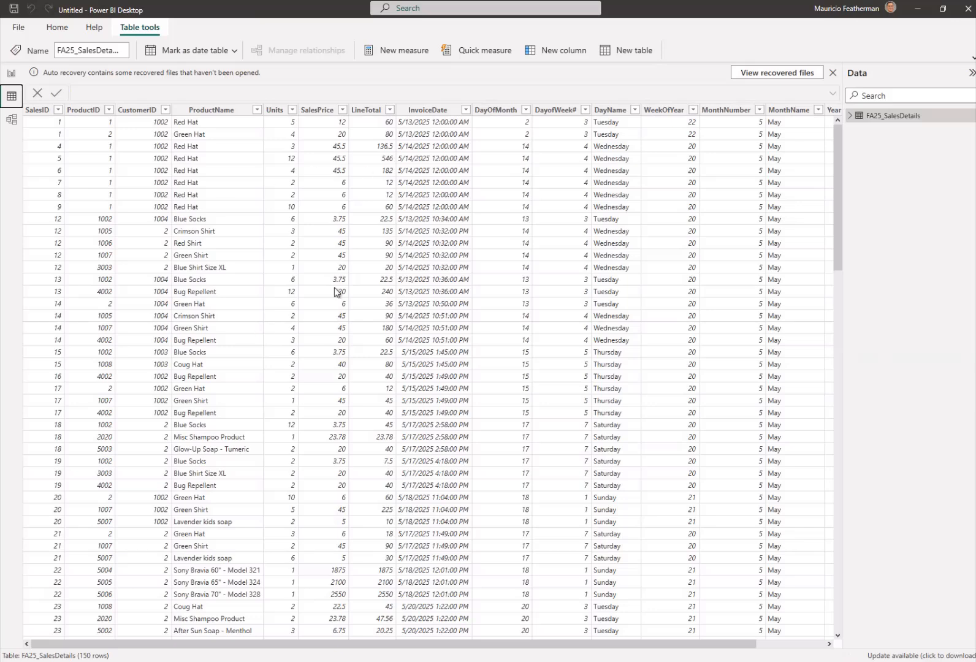
Step: Add a clustered column chart to the report page and enlarge it to cover most of the page
{"action": "left_click", "coordinate": [12, 74]}
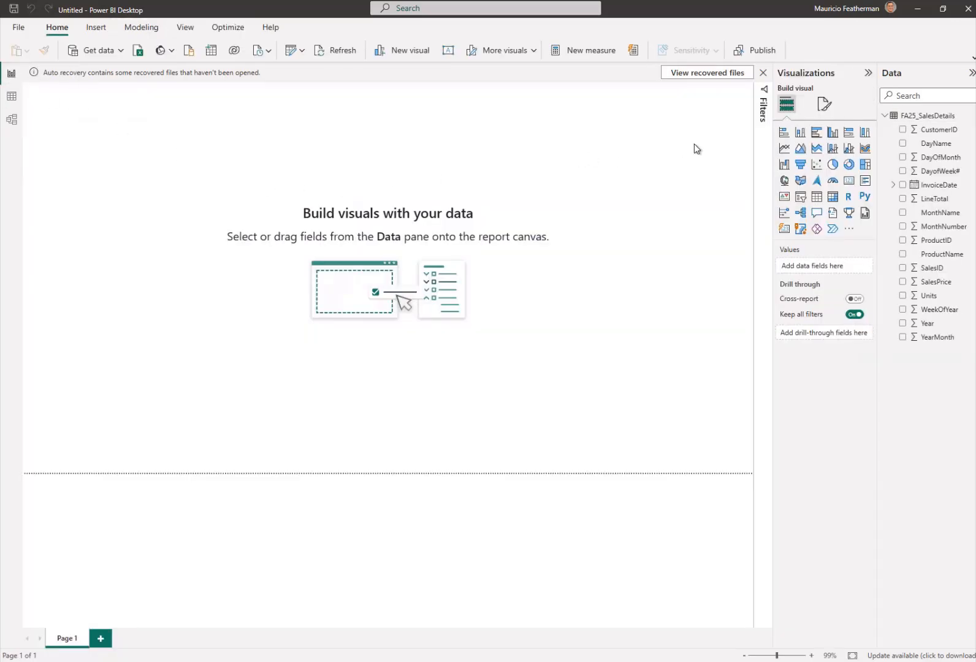
{"action": "left_click", "coordinate": [832, 133]}
{"action": "left_click_drag", "start_coordinate": [164, 199], "coordinate": [551, 379]}
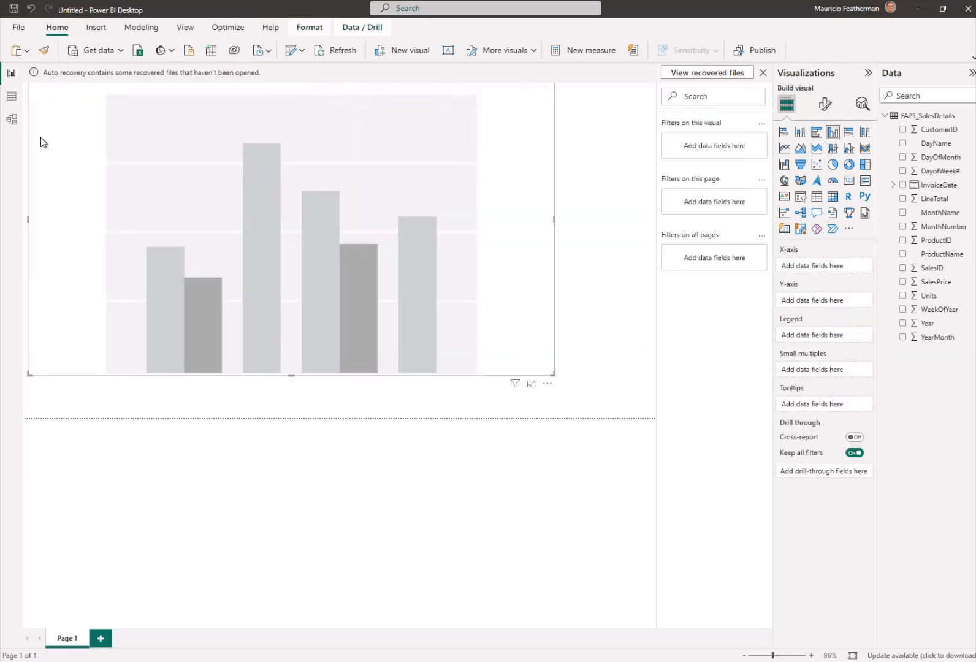
Step: Sort the DayName column of FA25_SalesDetails by the DayofWeek# column in the table view
{"action": "left_click", "coordinate": [11, 96]}
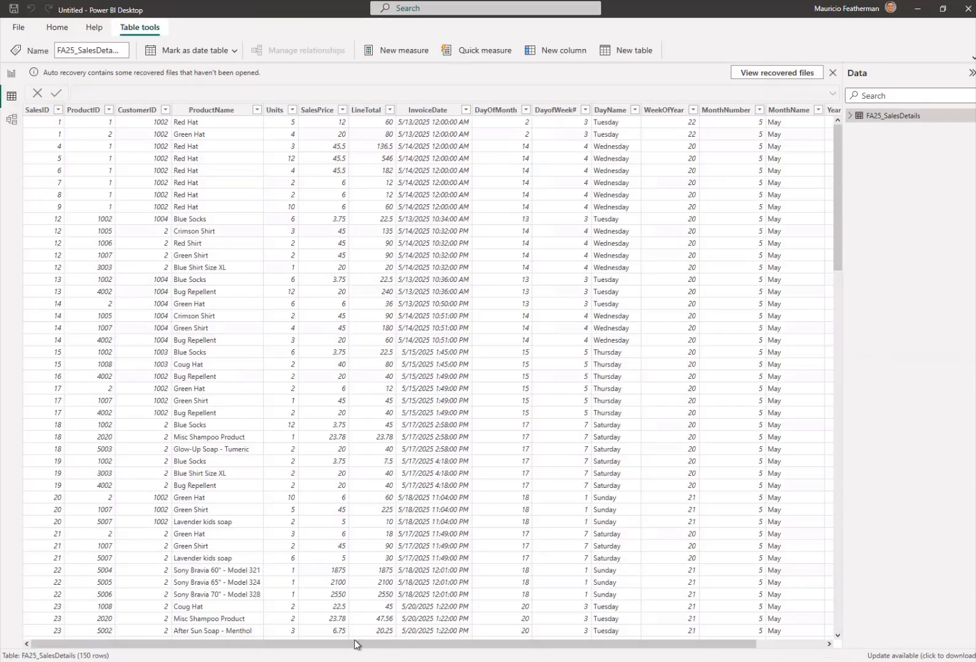
{"action": "left_click_drag", "start_coordinate": [355, 641], "coordinate": [686, 648]}
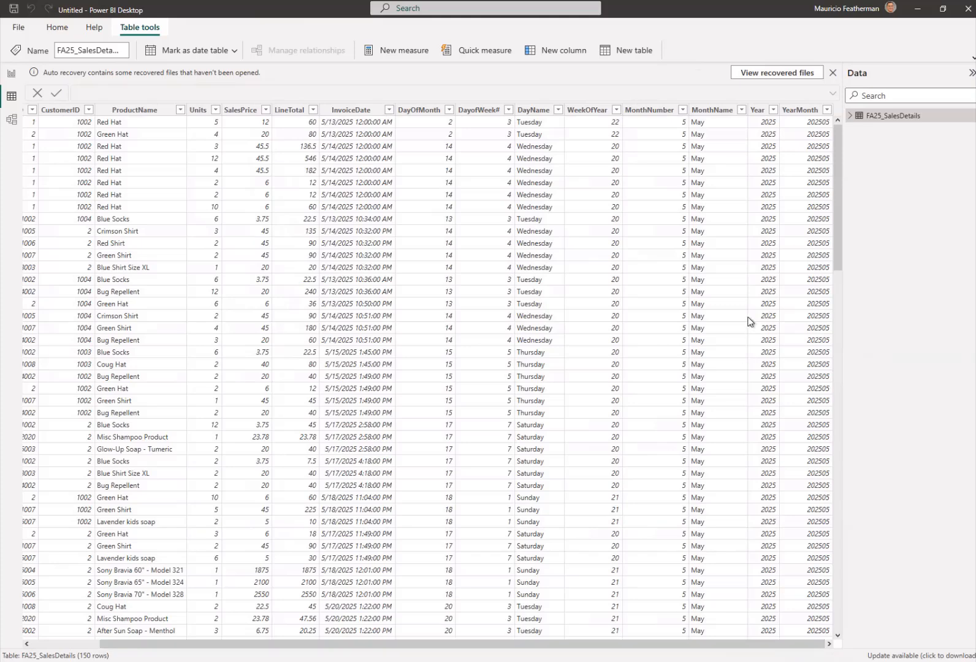
{"action": "left_click", "coordinate": [538, 114]}
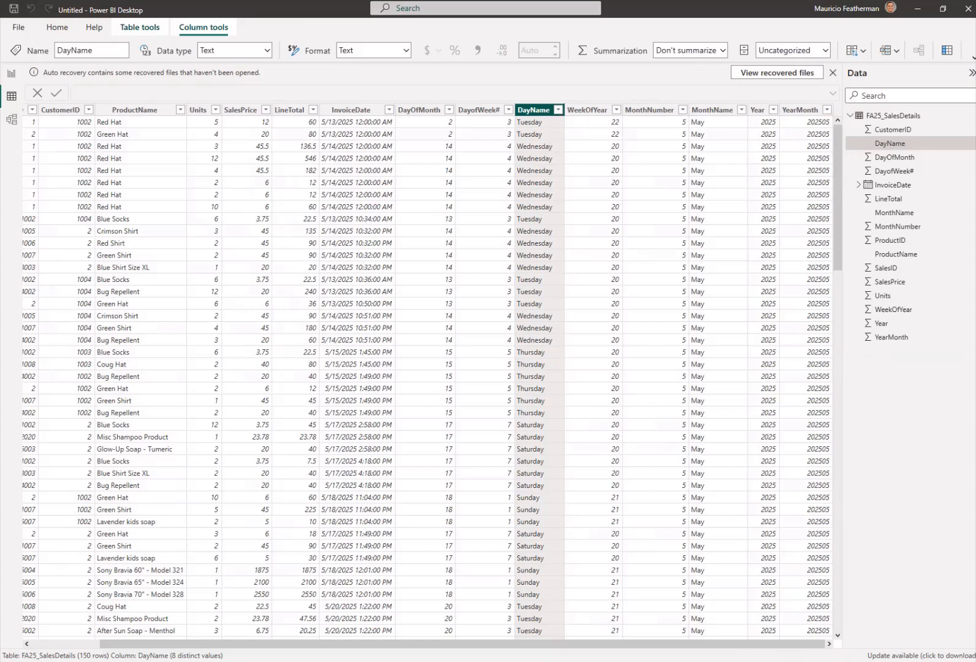
{"action": "left_click", "coordinate": [862, 52]}
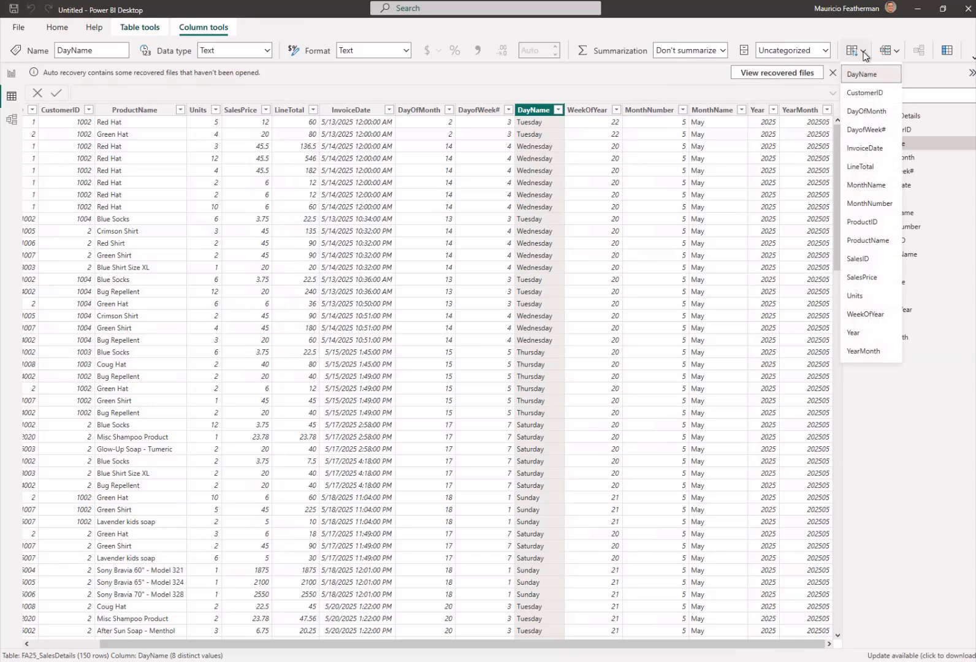
{"action": "left_click", "coordinate": [863, 130]}
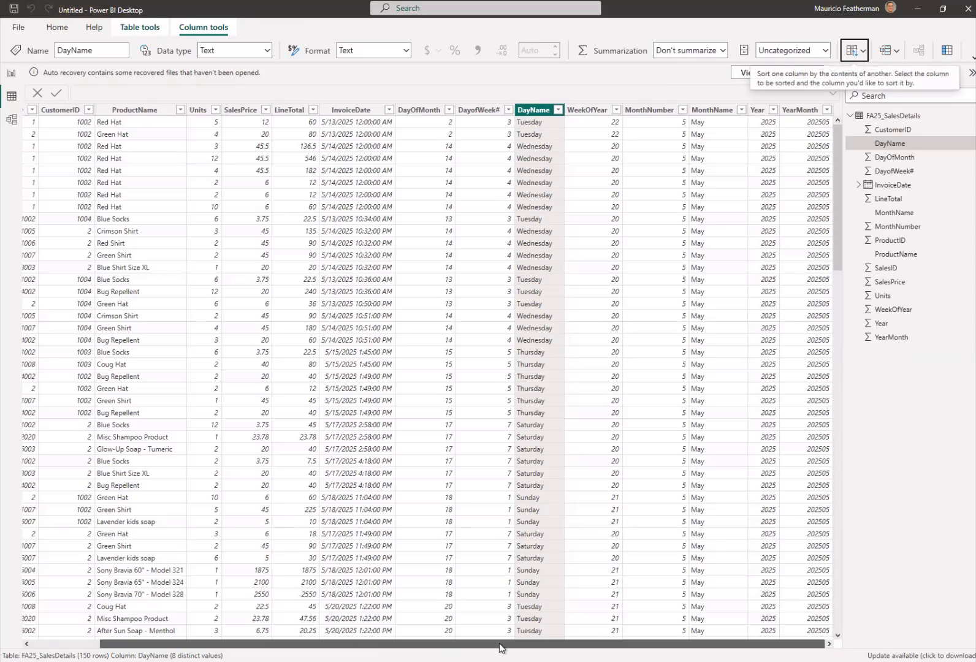
Step: Sort the MonthName column by the MonthNumber column
{"action": "left_click", "coordinate": [711, 110]}
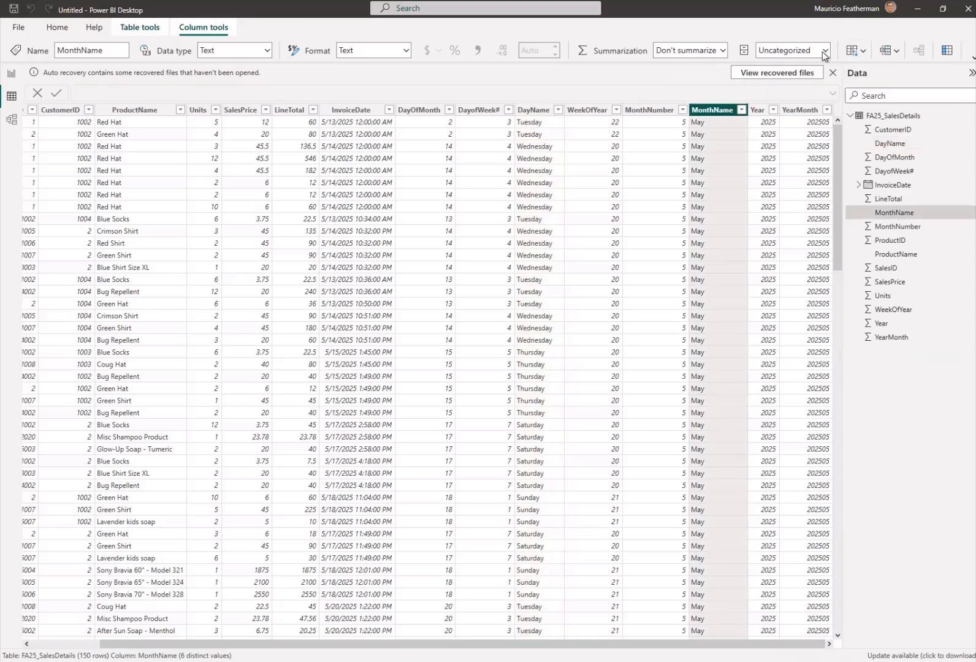
{"action": "left_click", "coordinate": [861, 53]}
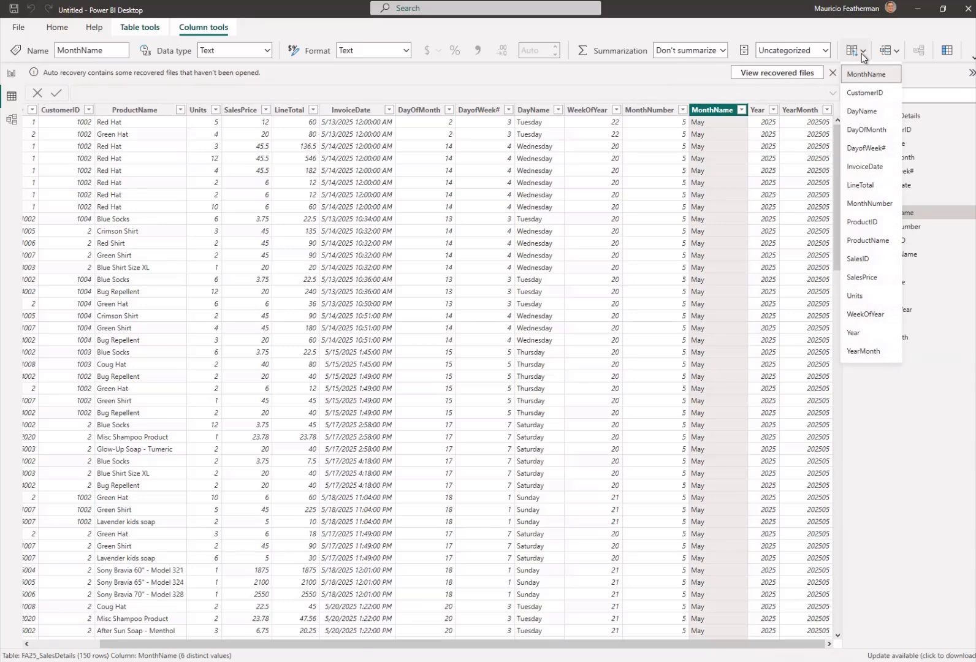
{"action": "left_click", "coordinate": [865, 205]}
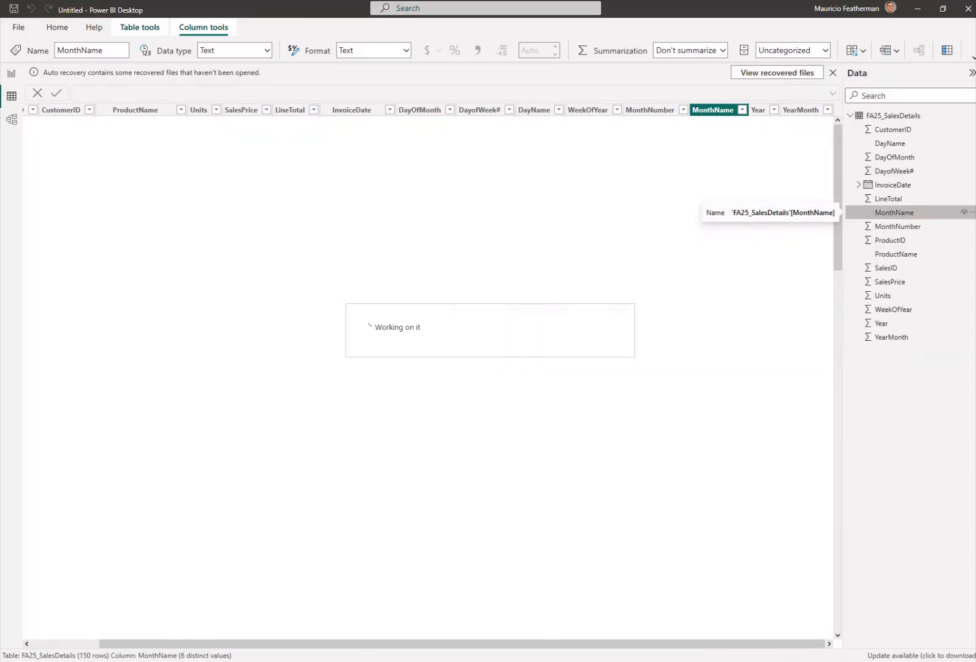
Step: Build the report's column chart with DayName on the X-axis and the sum of Units on the Y-axis
{"action": "left_click", "coordinate": [11, 74]}
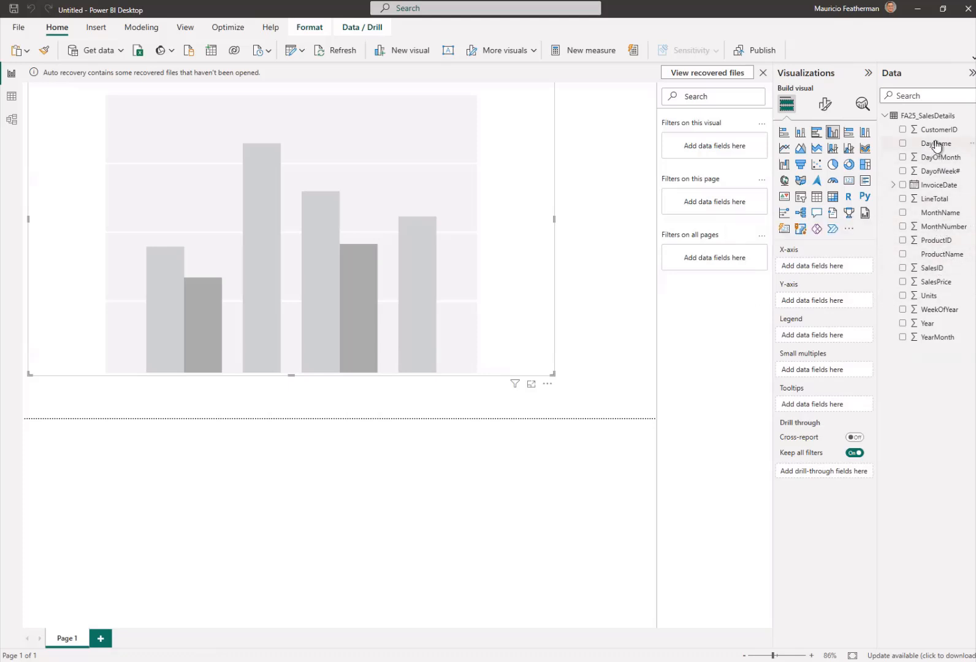
{"action": "left_click_drag", "start_coordinate": [933, 144], "coordinate": [838, 269]}
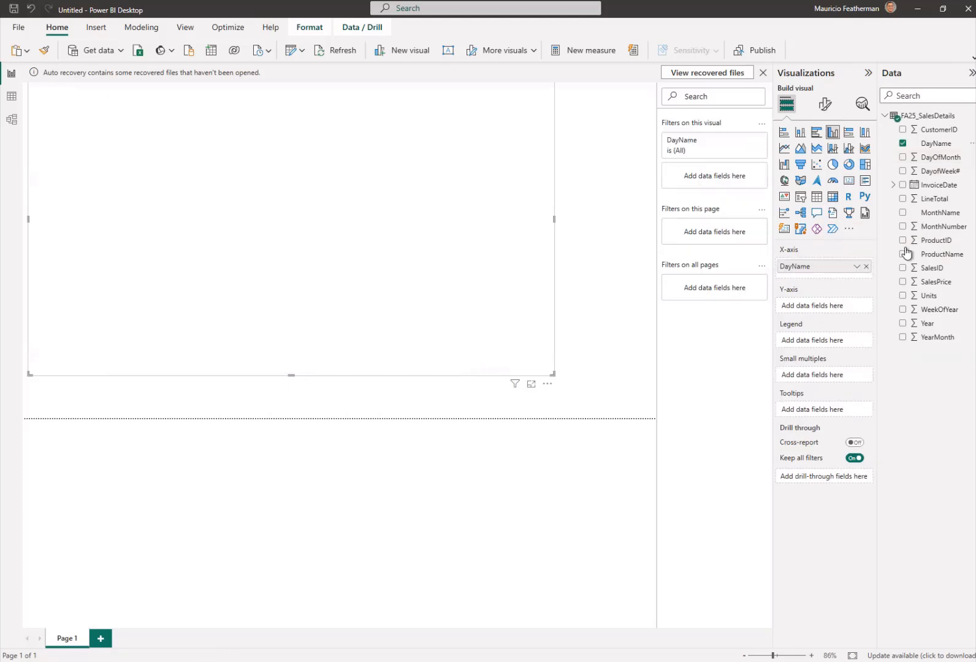
{"action": "left_click_drag", "start_coordinate": [931, 297], "coordinate": [834, 309]}
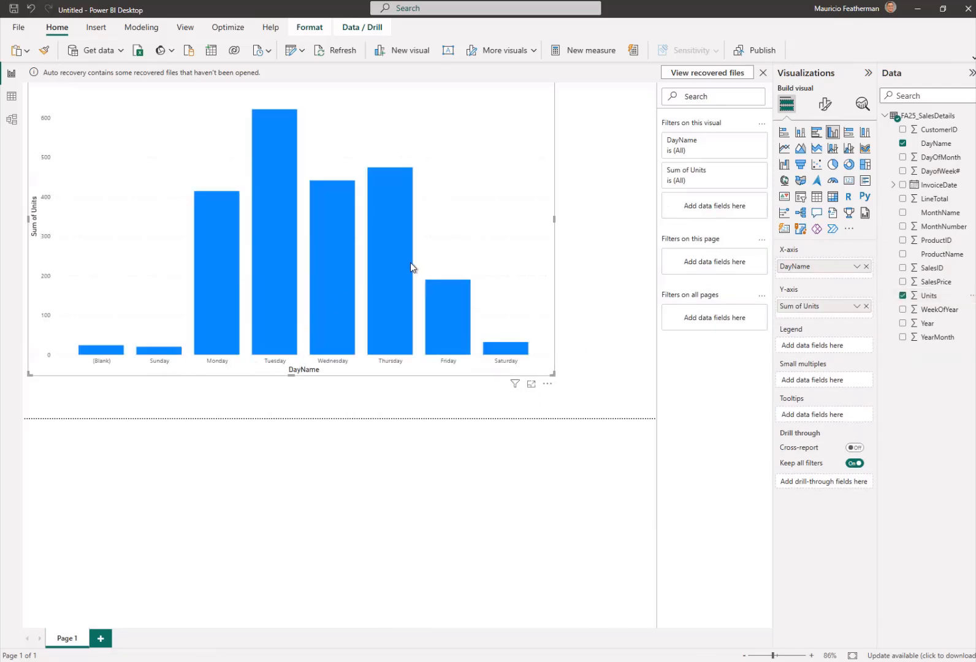
{"action": "mouse_move", "coordinate": [392, 260]}
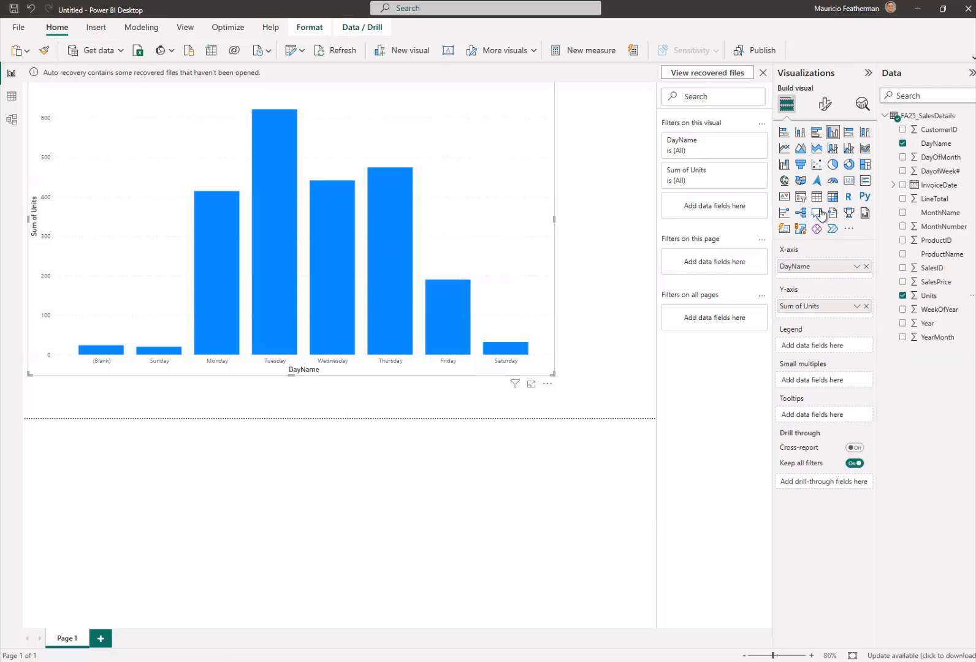
Step: Turn on data labels for the column chart in its visual formatting settings
{"action": "left_click", "coordinate": [824, 104]}
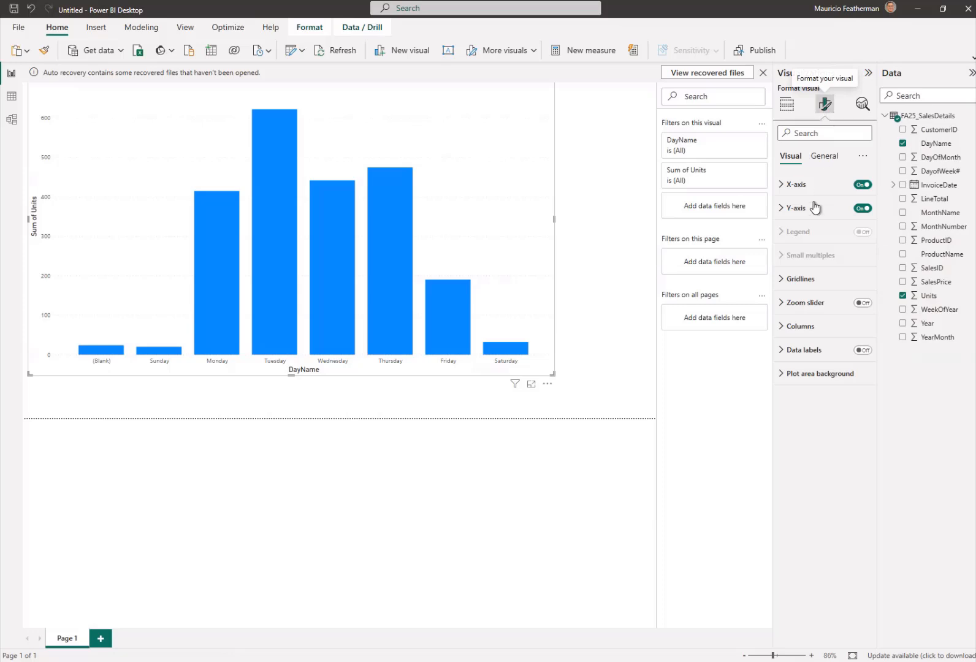
{"action": "left_click", "coordinate": [780, 209]}
{"action": "left_click", "coordinate": [779, 209]}
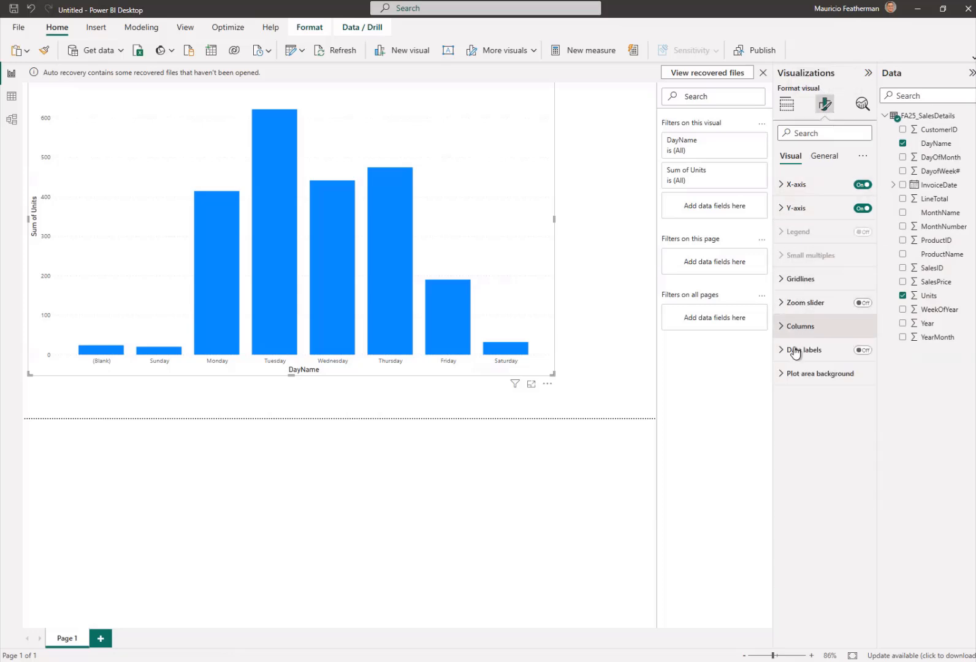
{"action": "left_click", "coordinate": [862, 350]}
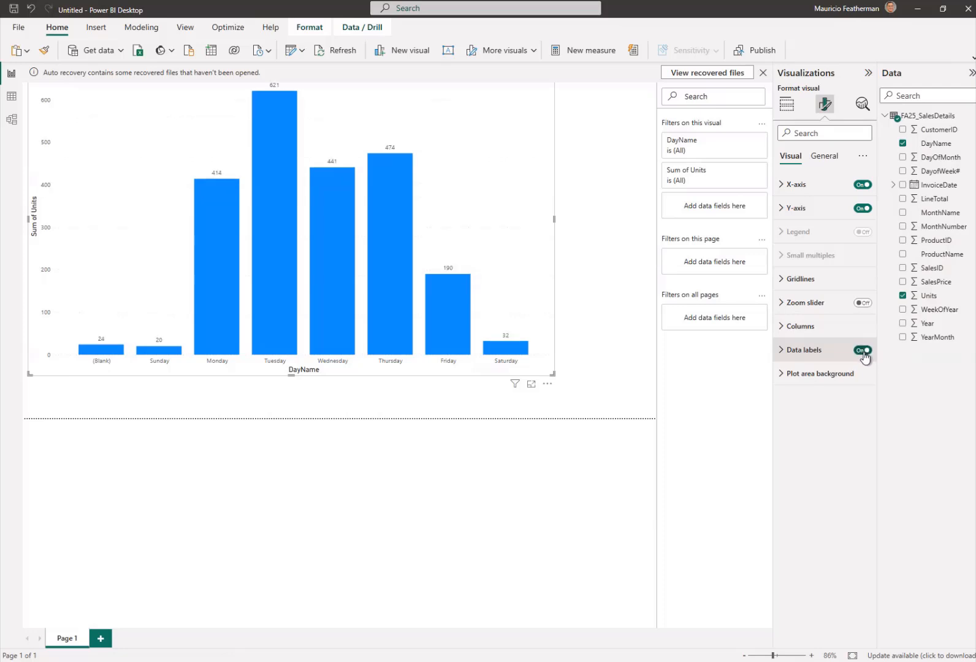
Step: Set the font size of the column chart's data label values to 17
{"action": "left_click", "coordinate": [786, 357]}
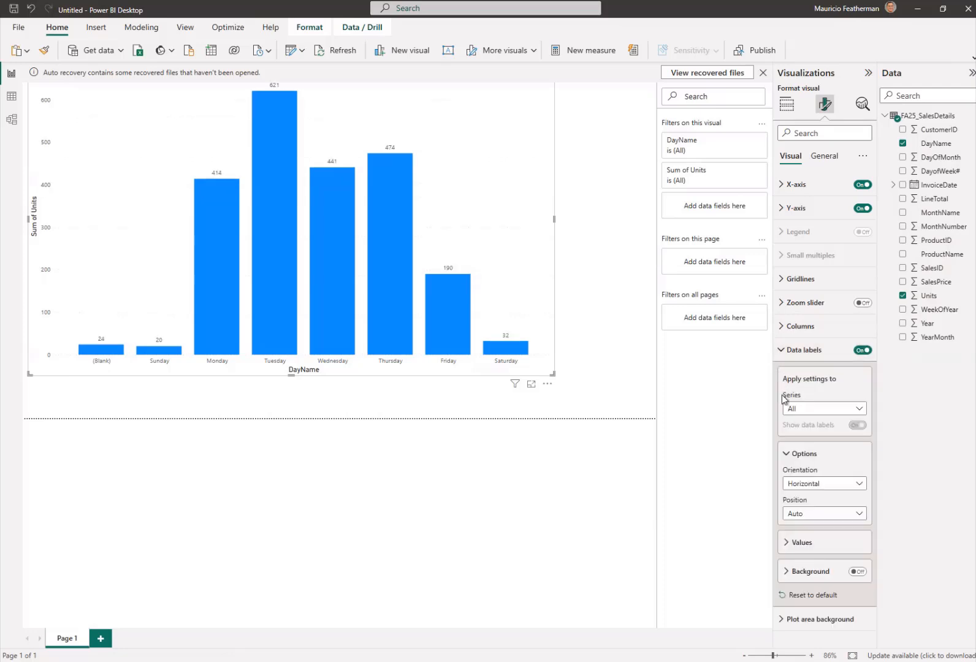
{"action": "left_click", "coordinate": [790, 542]}
{"action": "scroll", "coordinate": [809, 536], "scroll_direction": "down", "scroll_amount": 3}
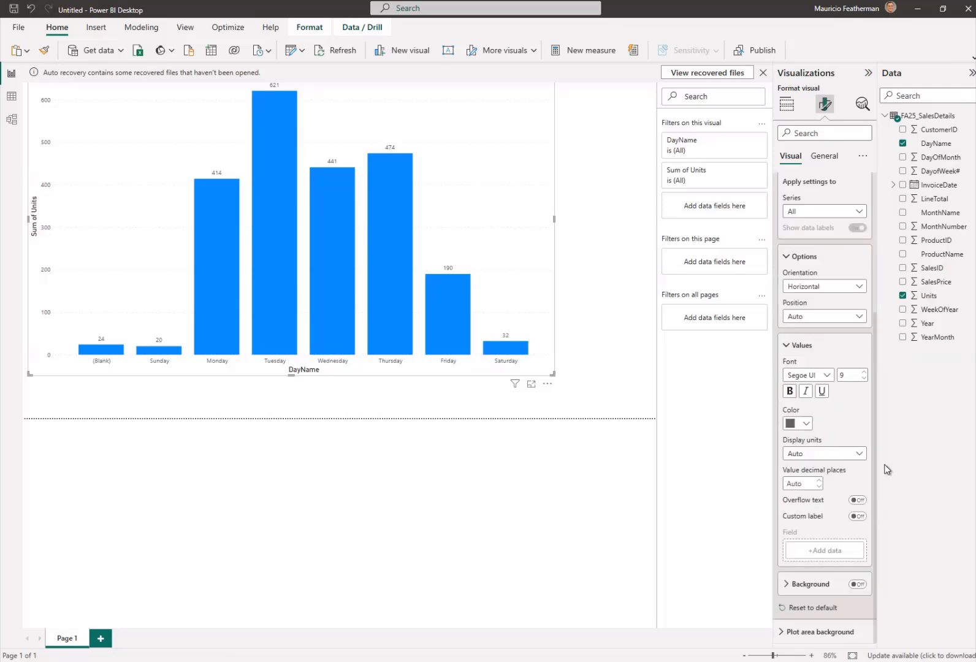
{"action": "left_click", "coordinate": [863, 371]}
{"action": "left_click", "coordinate": [864, 371]}
{"action": "left_click", "coordinate": [863, 371]}
{"action": "left_click", "coordinate": [863, 371]}
{"action": "left_click", "coordinate": [864, 371]}
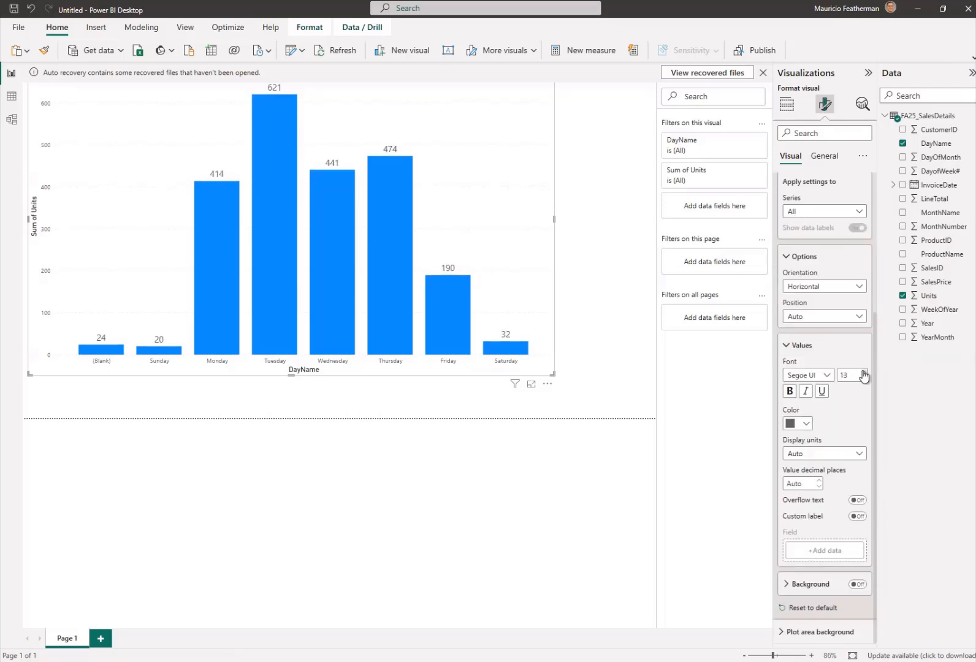
{"action": "left_click", "coordinate": [864, 372]}
{"action": "left_click", "coordinate": [863, 372]}
{"action": "left_click", "coordinate": [864, 372]}
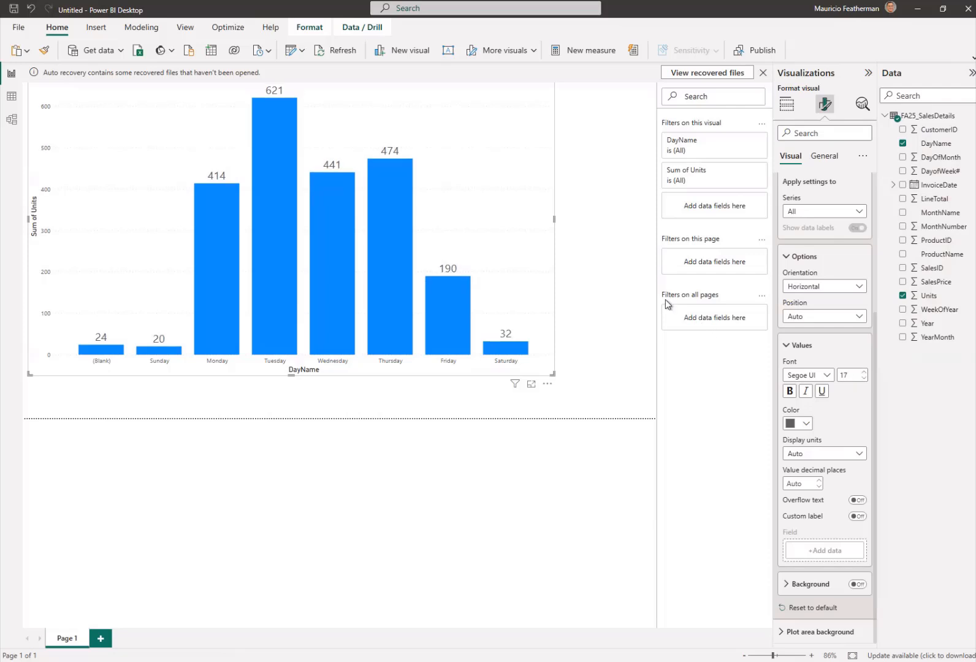
{"action": "left_click", "coordinate": [633, 301]}
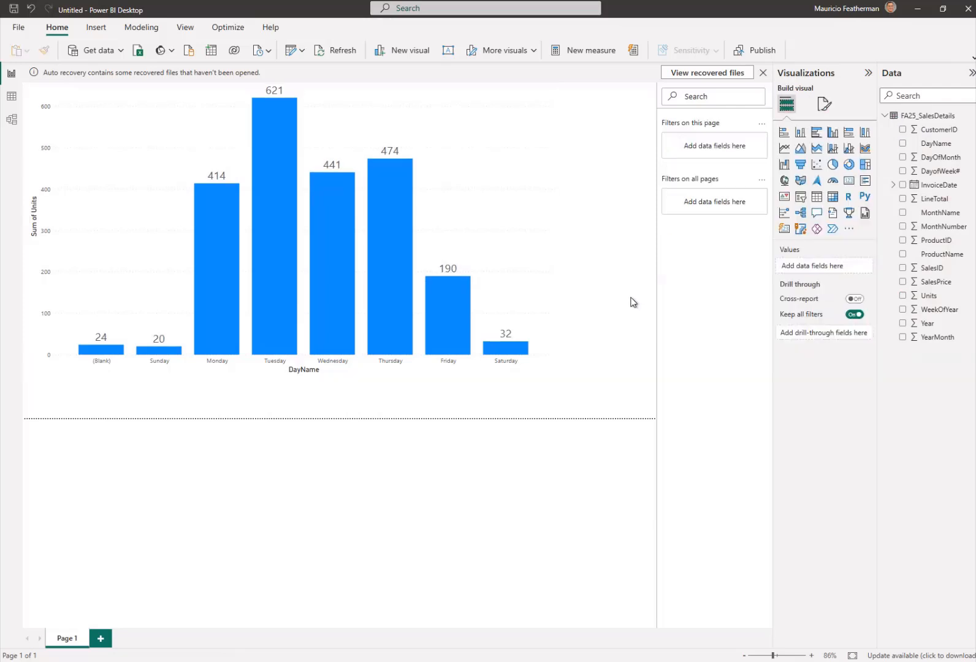
{"action": "left_click", "coordinate": [481, 174]}
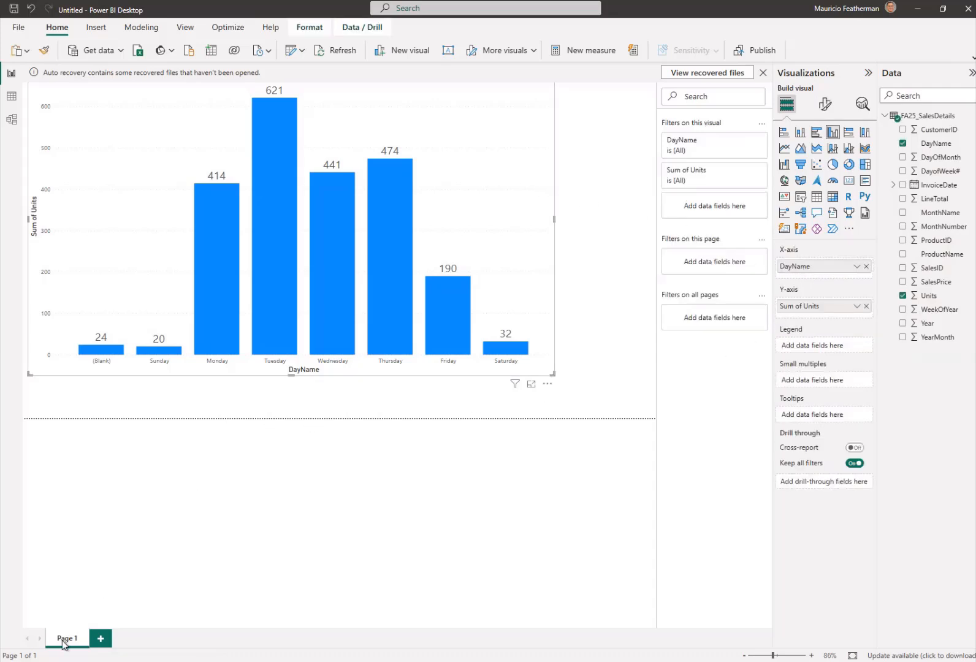
Step: Duplicate Page 1 and rename the original page "Units by Day of Week"
{"action": "right_click", "coordinate": [65, 640]}
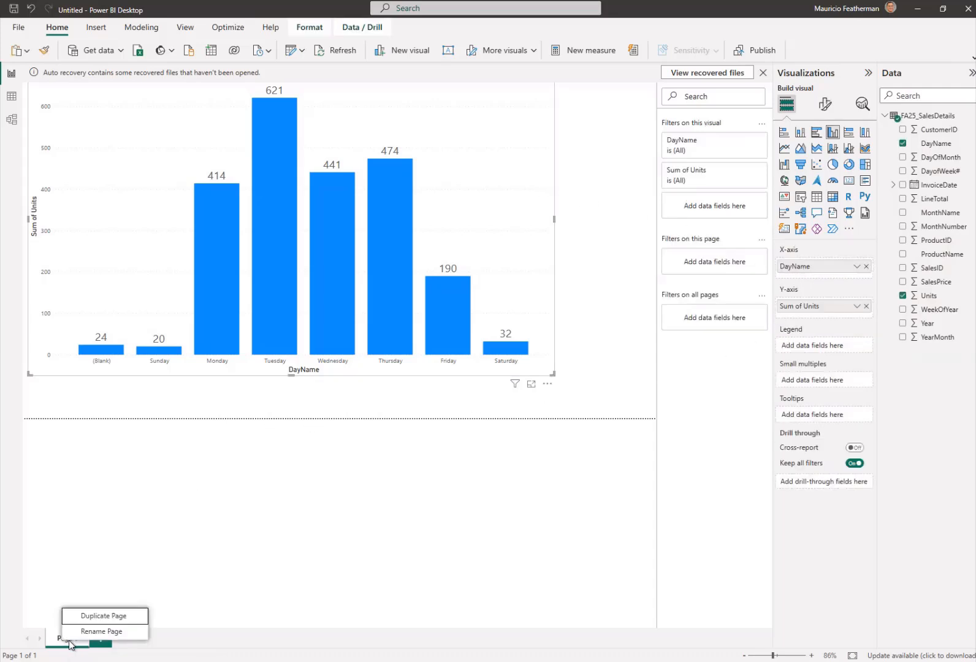
{"action": "left_click", "coordinate": [99, 616]}
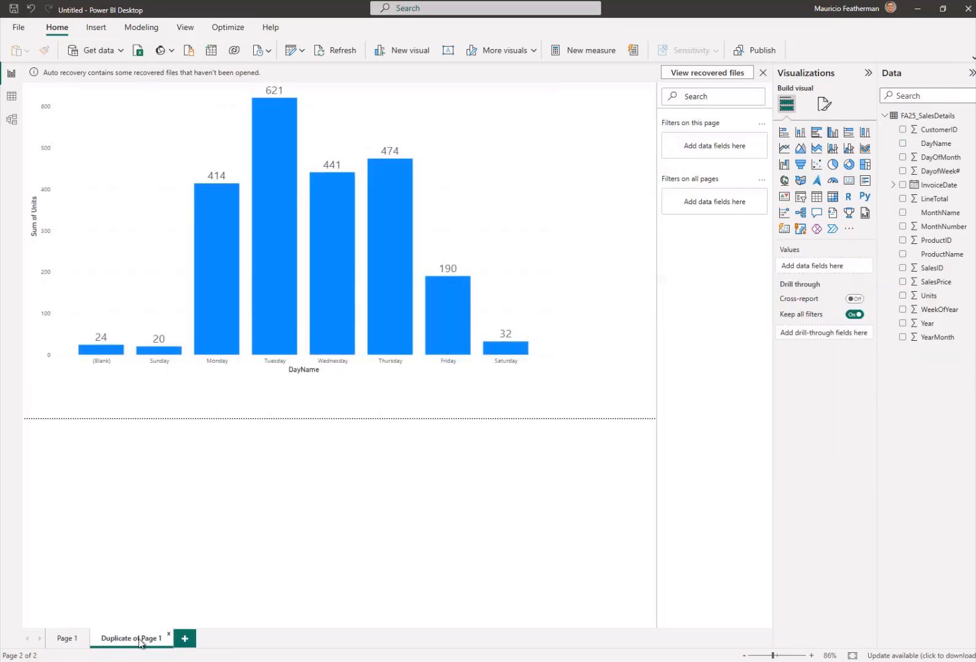
{"action": "double_click", "coordinate": [73, 641]}
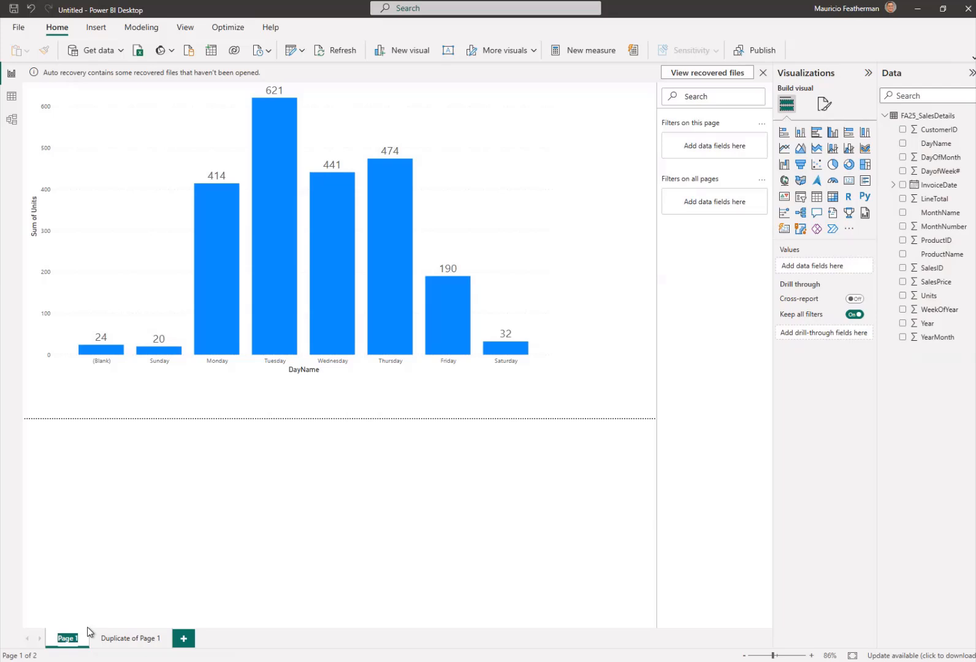
{"action": "type", "text": "Units by"}
{"action": "key", "text": "BackSpace"}
{"action": "key", "text": "BackSpace"}
{"action": "key", "text": "BackSpace"}
{"action": "key", "text": "BackSpace"}
{"action": "key", "text": "BackSpace"}
{"action": "key", "text": "BackSpace"}
{"action": "key", "text": "BackSpace"}
{"action": "type", "text": "nits by Day of Week"}
{"action": "key", "text": "Return"}
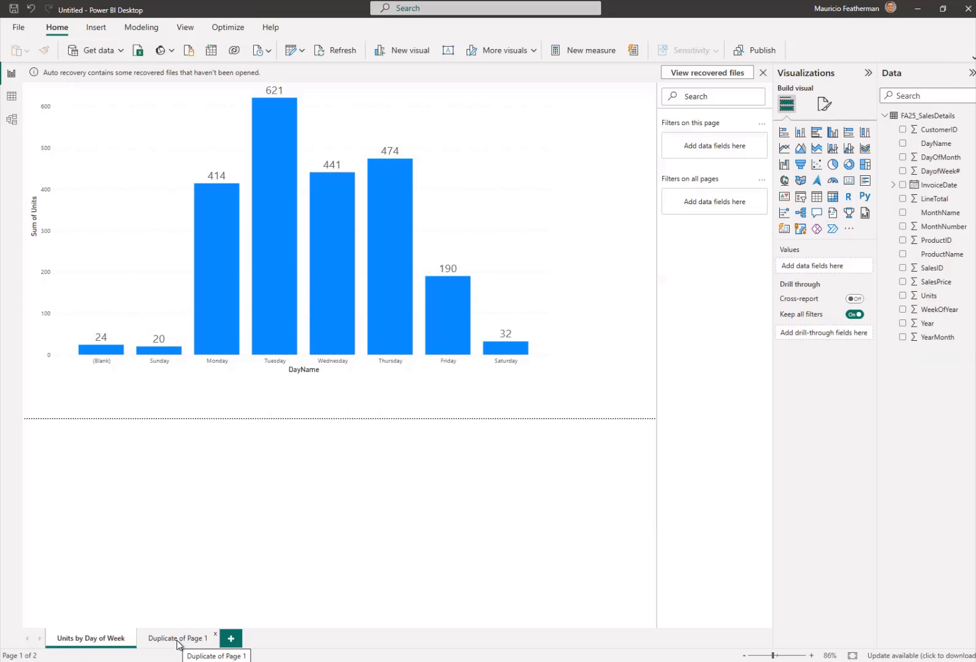
Step: Replace DayName with MonthName on the X-axis of the first page's column chart
{"action": "left_click", "coordinate": [291, 239]}
{"action": "left_click", "coordinate": [538, 203]}
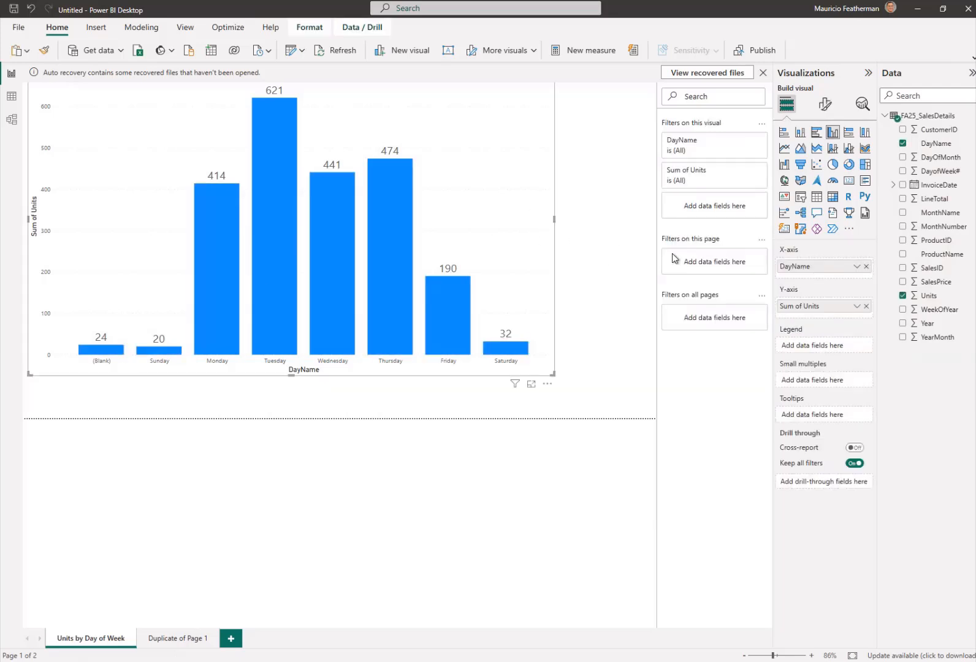
{"action": "left_click", "coordinate": [866, 267]}
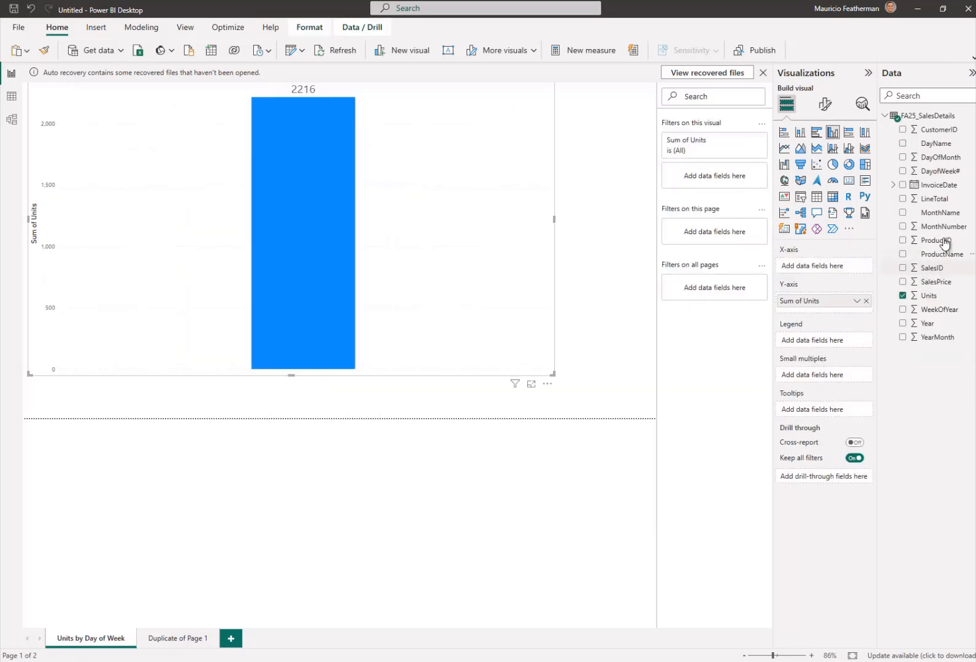
{"action": "left_click_drag", "start_coordinate": [948, 217], "coordinate": [854, 270]}
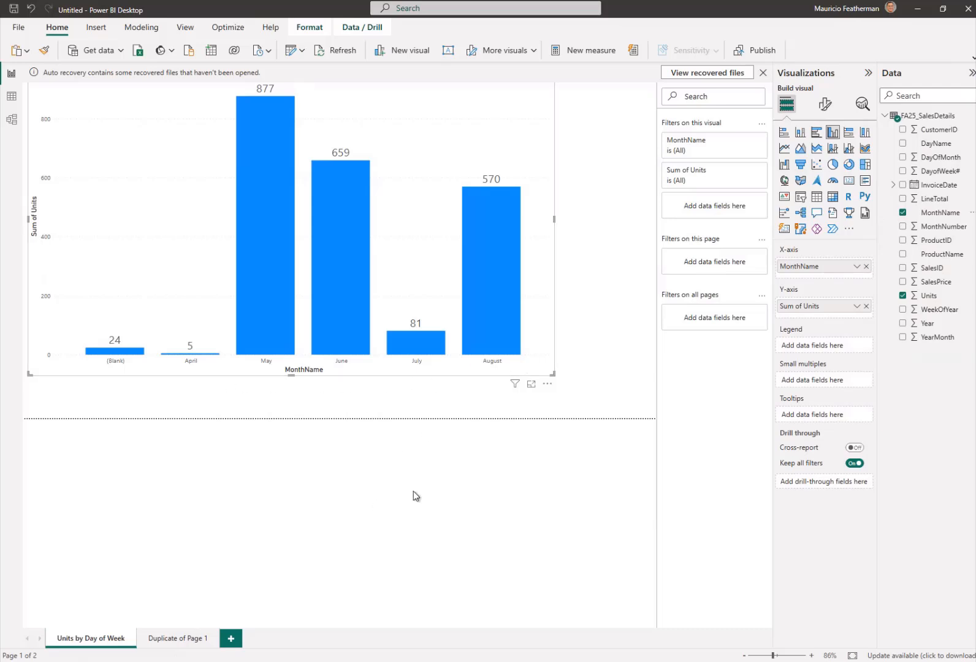
Step: Set the font size of the chart's X-axis values to 14 and enlarge the chart slightly
{"action": "left_click", "coordinate": [826, 104]}
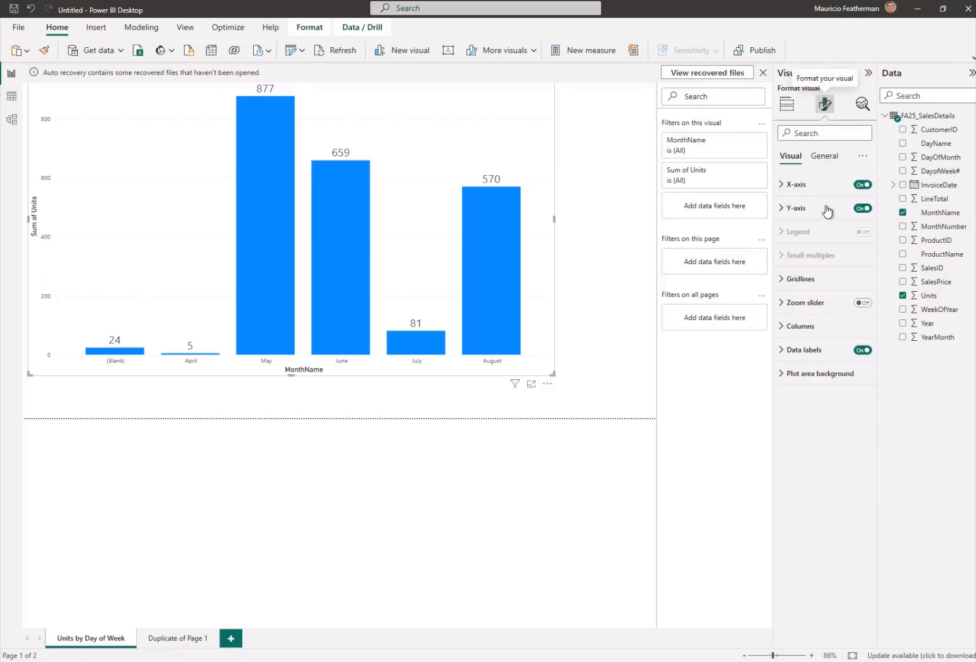
{"action": "left_click", "coordinate": [791, 184]}
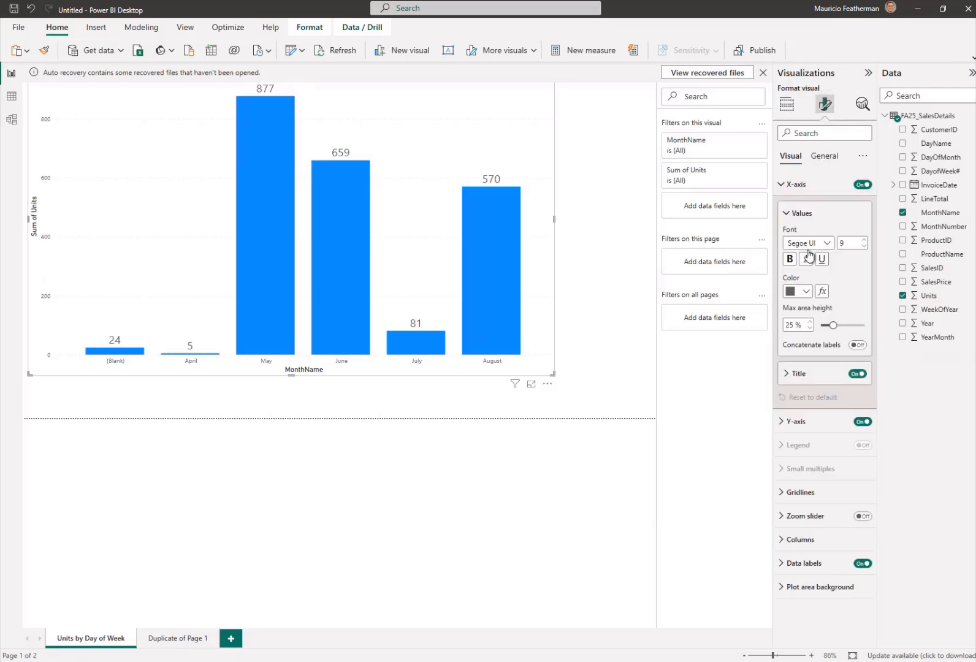
{"action": "left_click", "coordinate": [864, 240]}
{"action": "left_click", "coordinate": [864, 240]}
{"action": "left_click", "coordinate": [863, 240]}
{"action": "left_click", "coordinate": [863, 240]}
{"action": "left_click", "coordinate": [863, 240]}
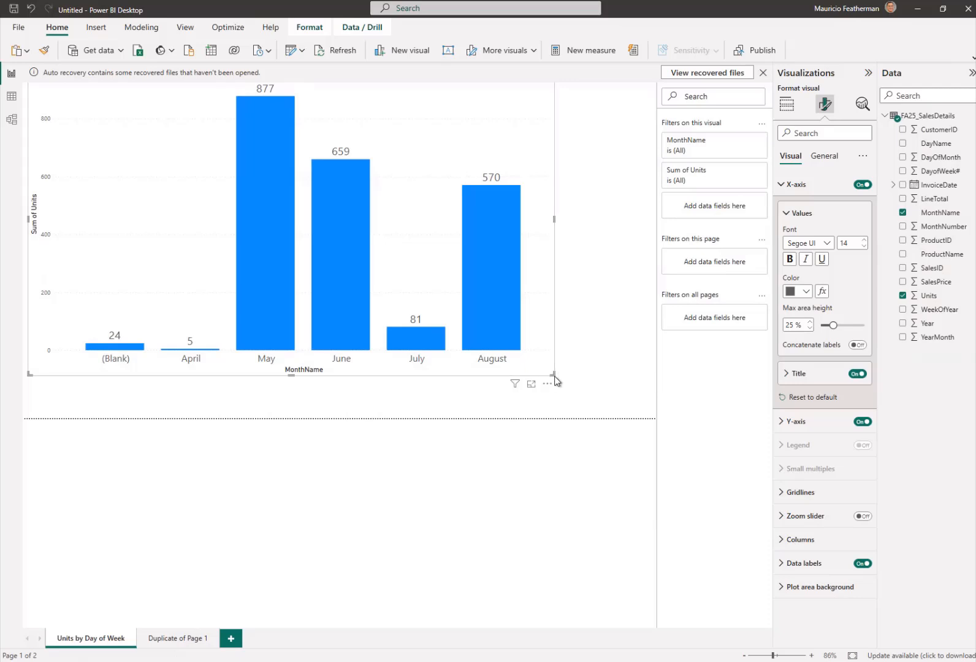
{"action": "left_click_drag", "start_coordinate": [554, 376], "coordinate": [584, 393]}
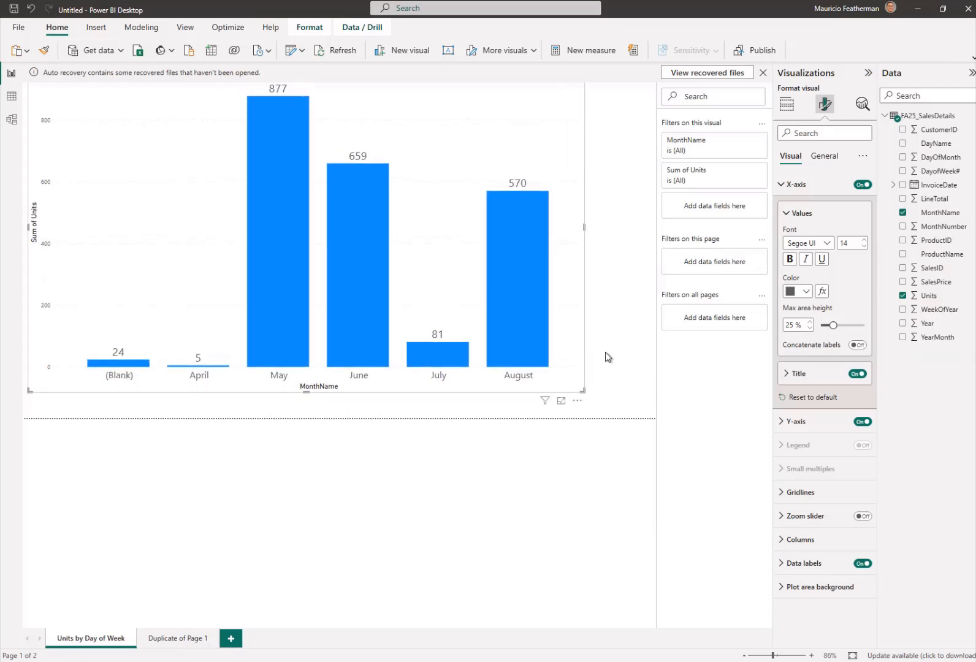
Step: Collapse the Visualizations pane and compare the column charts on the two report pages
{"action": "left_click", "coordinate": [867, 74]}
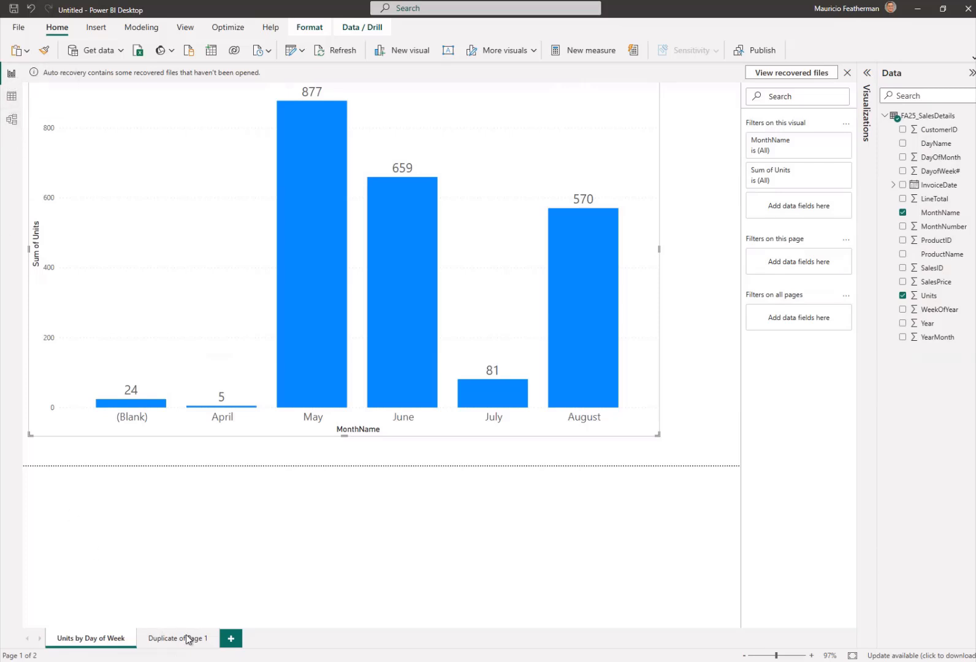
{"action": "left_click", "coordinate": [164, 640]}
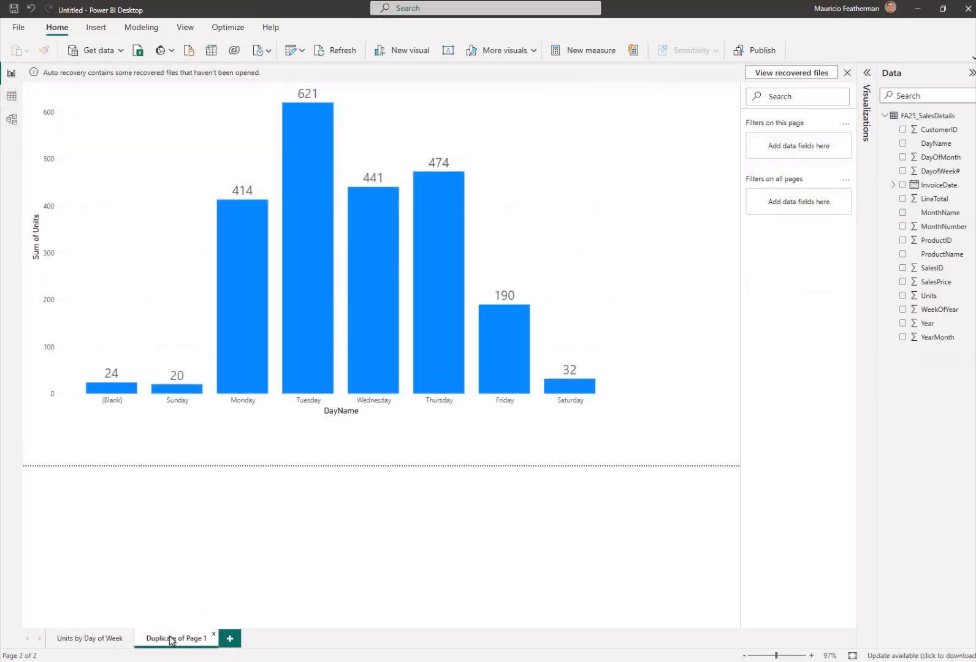
{"action": "left_click", "coordinate": [86, 640]}
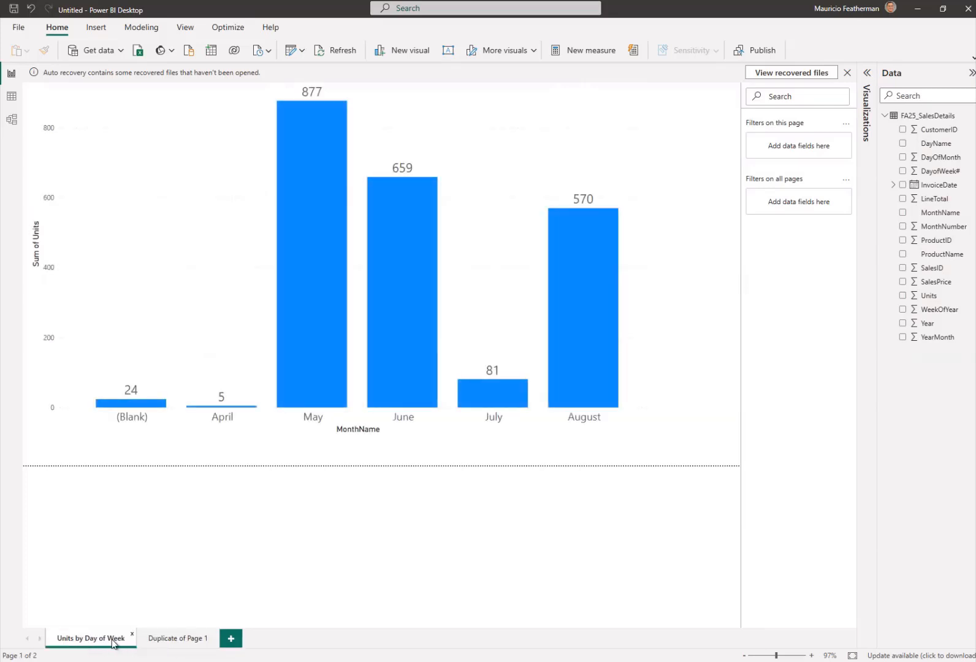
{"action": "left_click", "coordinate": [173, 643]}
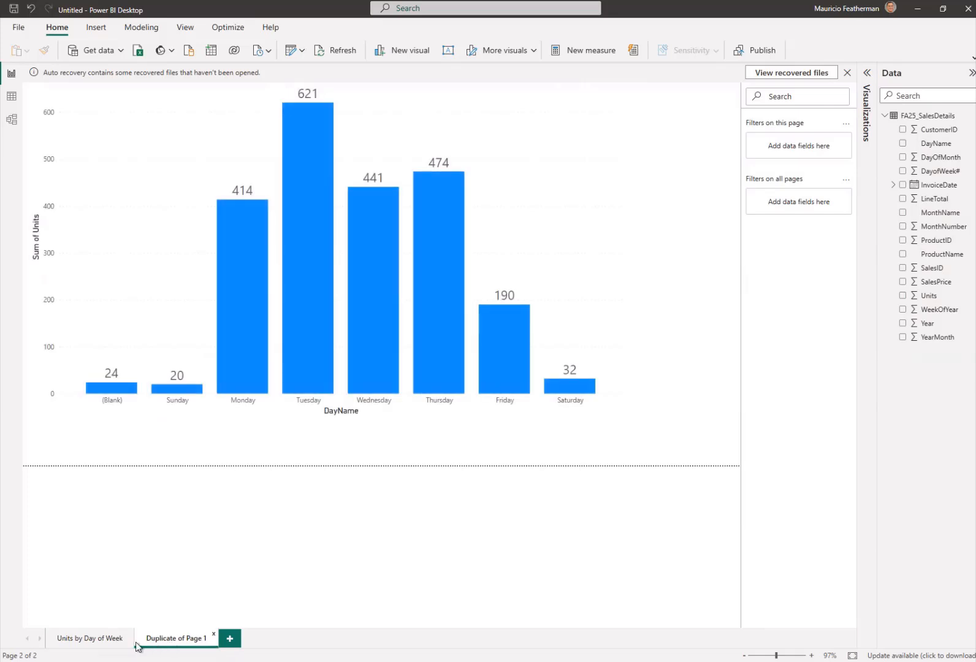
Step: Copy the name of the MonthName chart's page, then rename that page "Units by Month"
{"action": "left_click", "coordinate": [95, 642]}
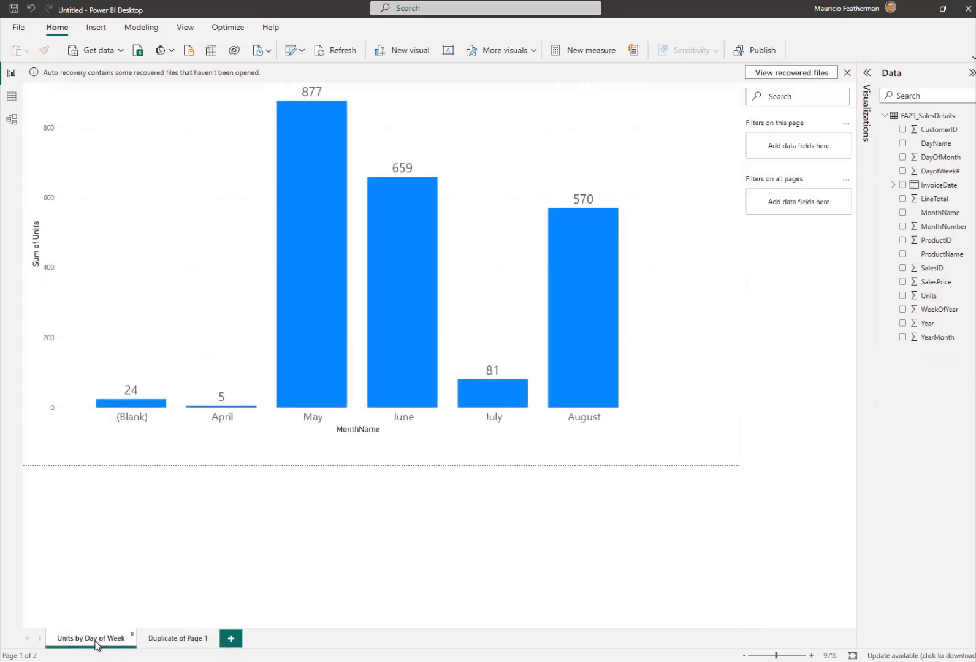
{"action": "right_click", "coordinate": [95, 643]}
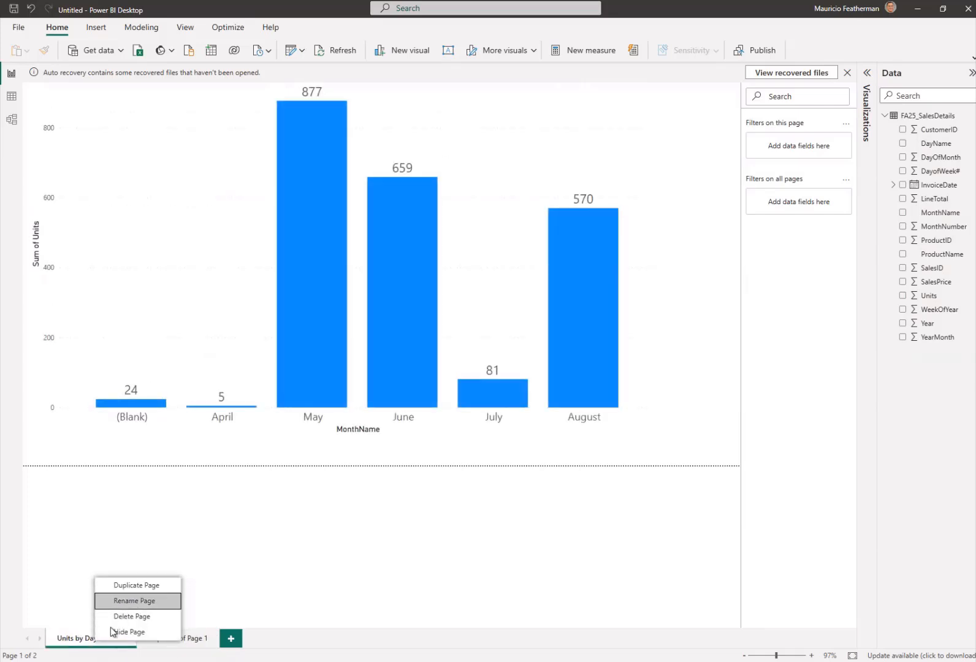
{"action": "left_click", "coordinate": [113, 598]}
{"action": "key", "text": "ctrl+c"}
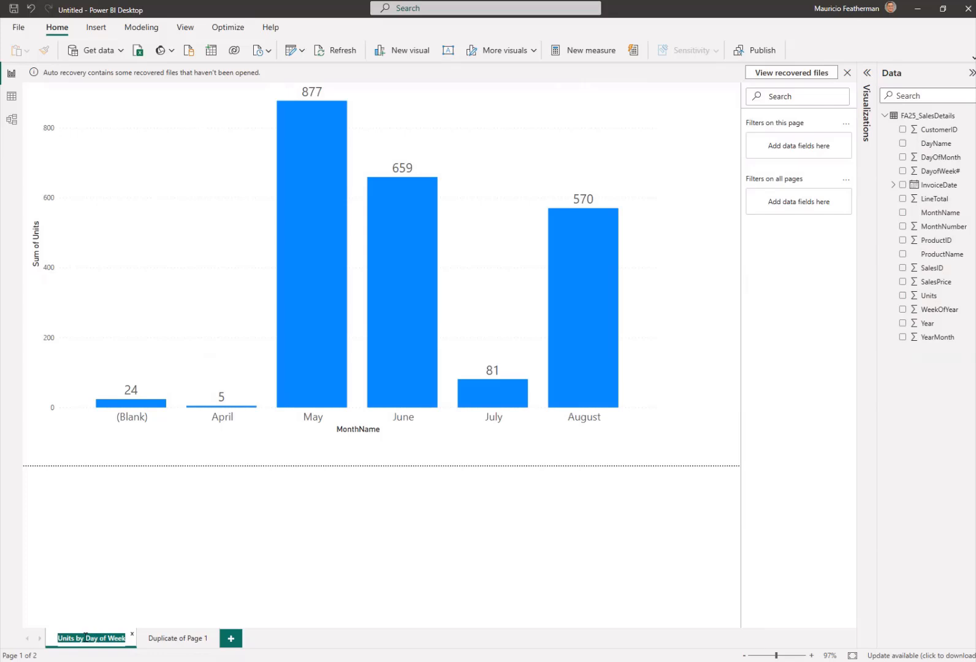
{"action": "left_click", "coordinate": [84, 637]}
{"action": "left_click_drag", "start_coordinate": [85, 637], "coordinate": [158, 642]}
{"action": "type", "text": "Month"}
{"action": "key", "text": "Return"}
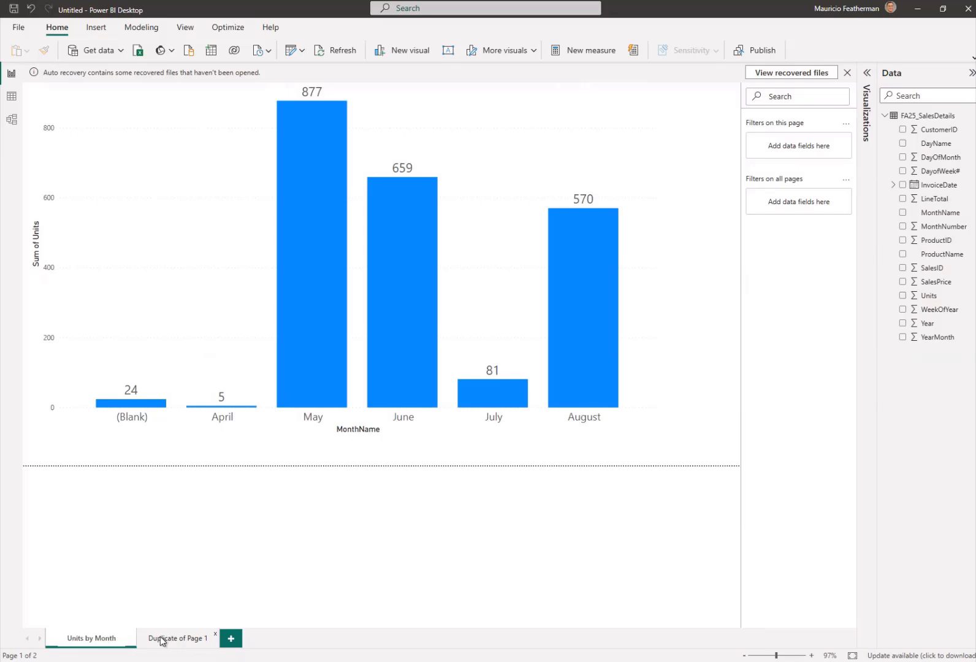
Step: Rename the "Duplicate of Page 1" page with the copied name "Units by Day of Week"
{"action": "left_click", "coordinate": [161, 640]}
{"action": "right_click", "coordinate": [161, 640]}
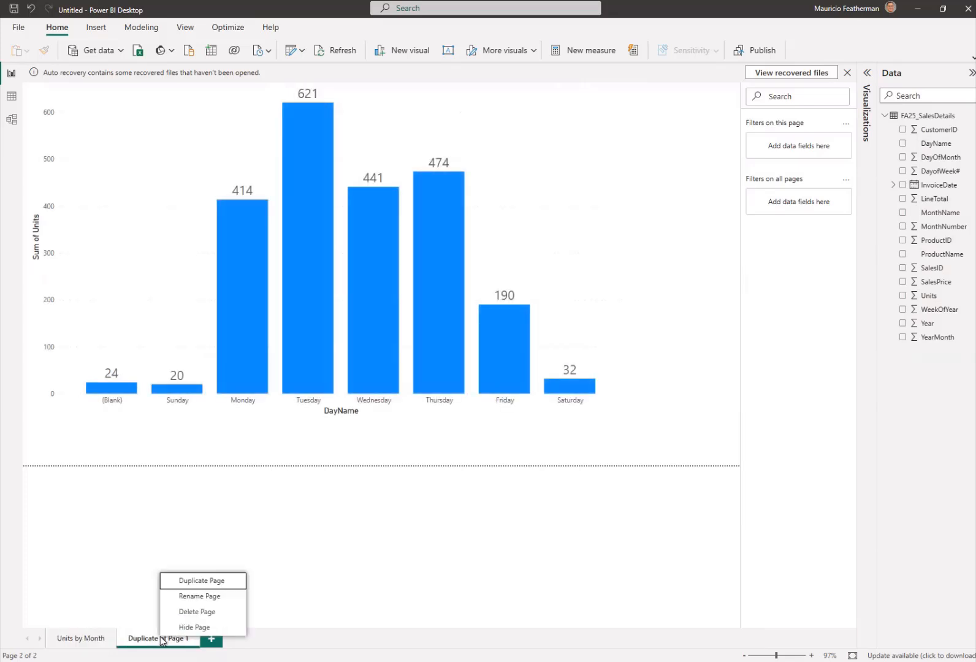
{"action": "left_click", "coordinate": [196, 597]}
{"action": "key", "text": "ctrl+v"}
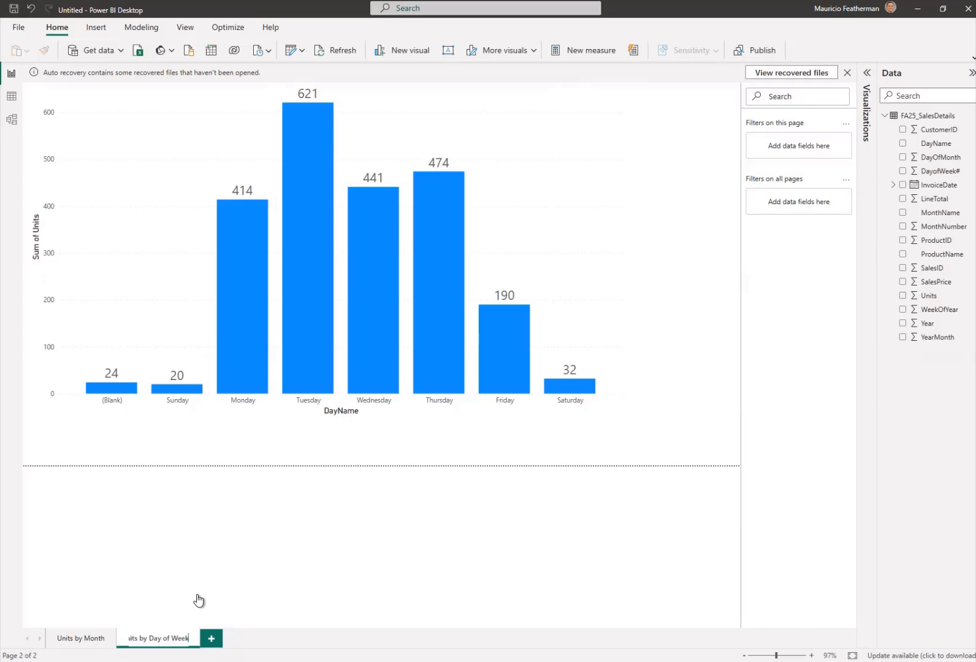
Step: Add a new report page, restore the Visualizations pane and dismiss the auto-recovery notice by removing the recovered files
{"action": "left_click", "coordinate": [211, 638]}
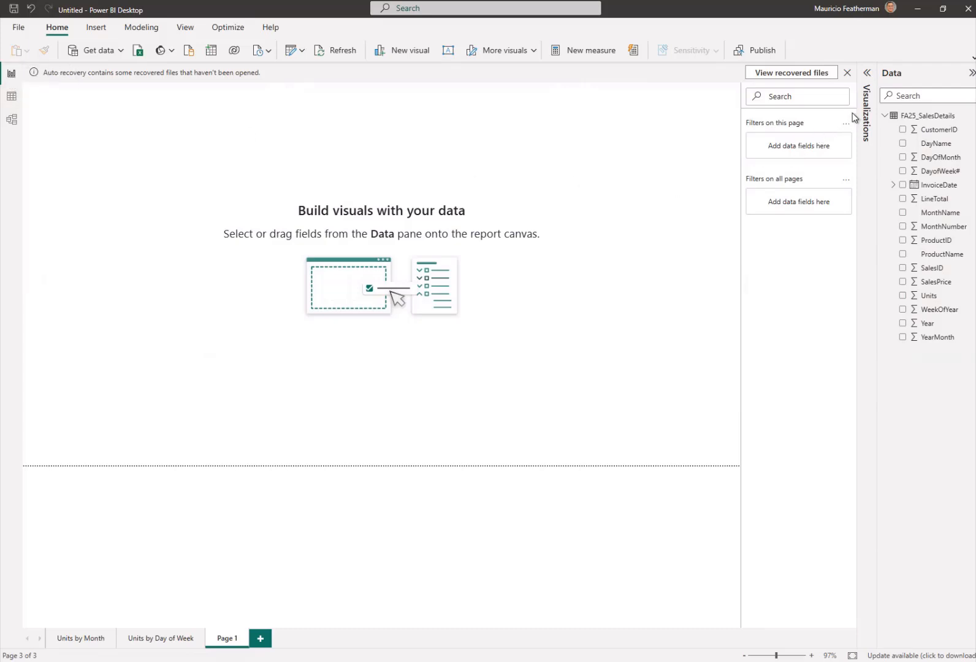
{"action": "left_click", "coordinate": [847, 73]}
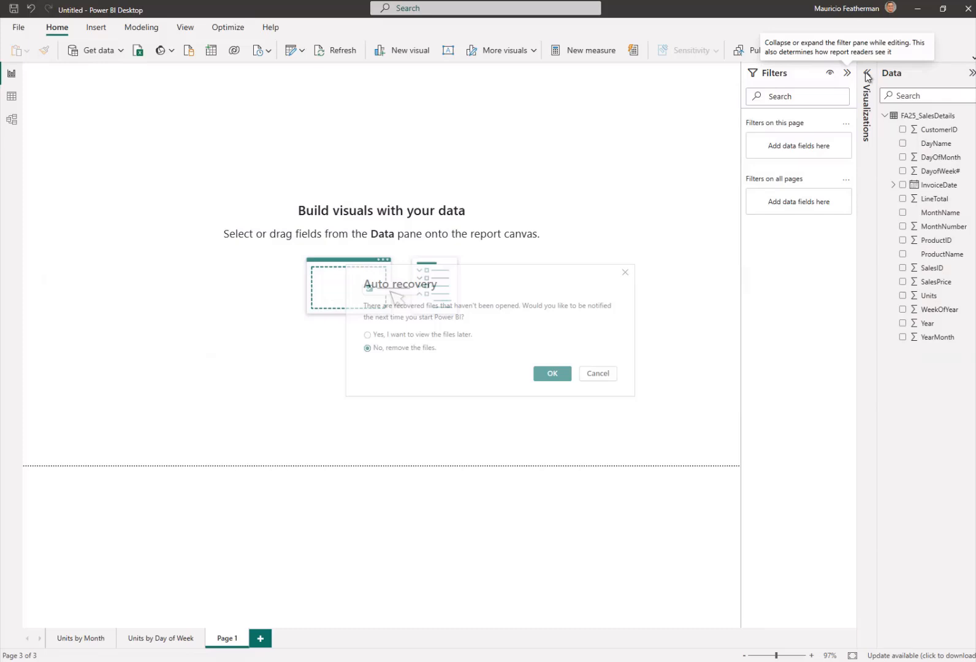
{"action": "left_click", "coordinate": [597, 373]}
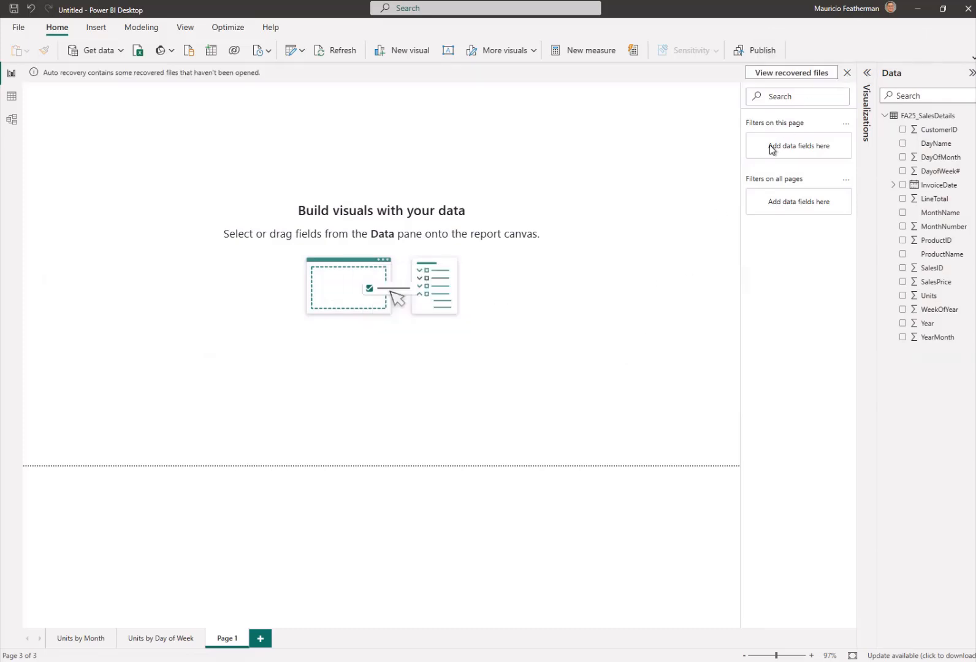
{"action": "left_click", "coordinate": [865, 78]}
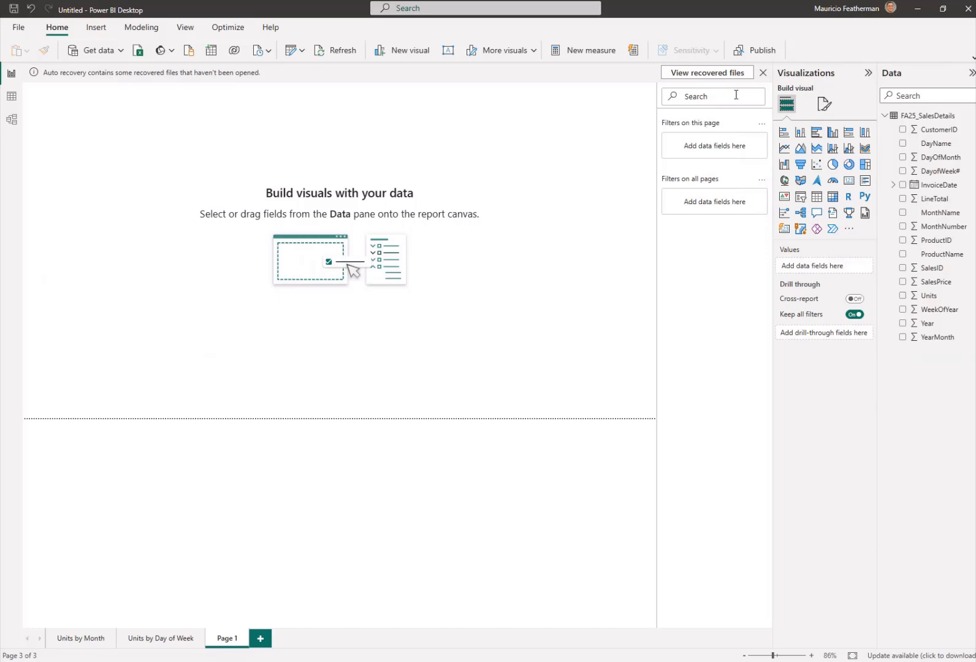
{"action": "left_click", "coordinate": [763, 73]}
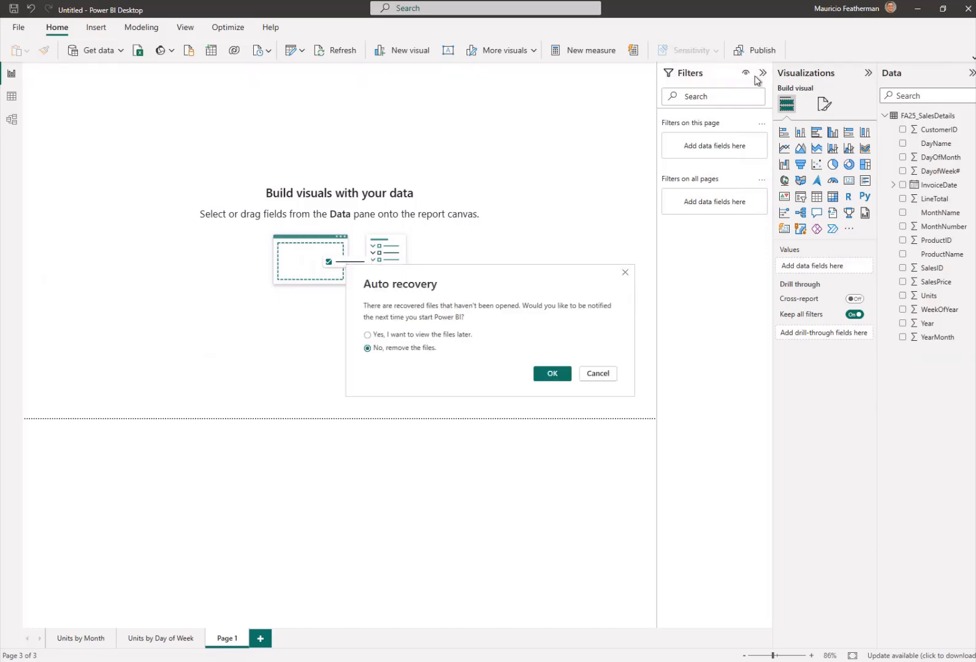
{"action": "left_click", "coordinate": [554, 372]}
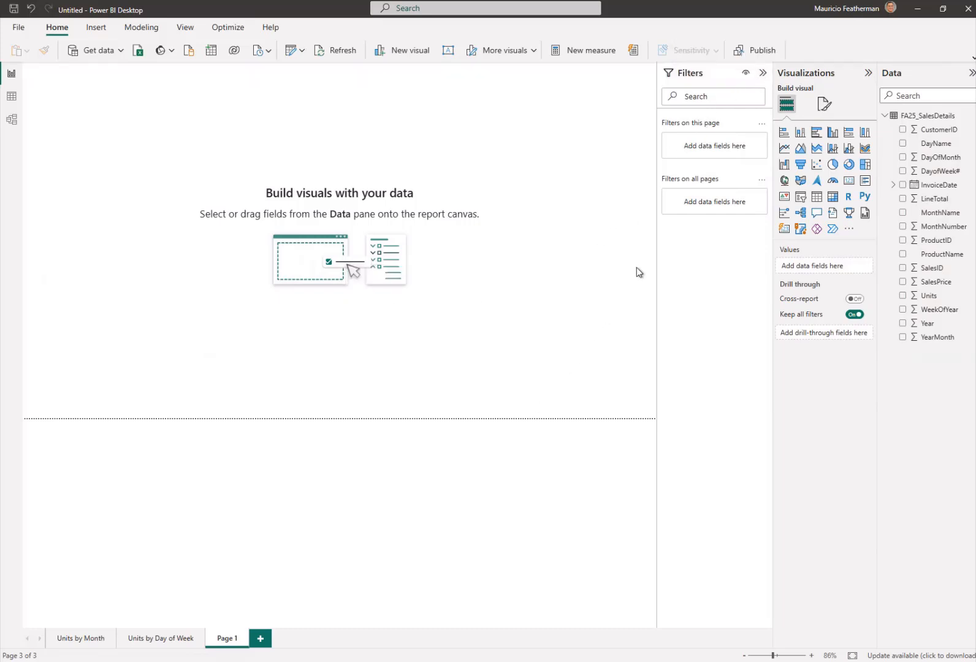
Step: Insert an empty line chart on the new page and enlarge it to fill most of the canvas
{"action": "left_click", "coordinate": [784, 147]}
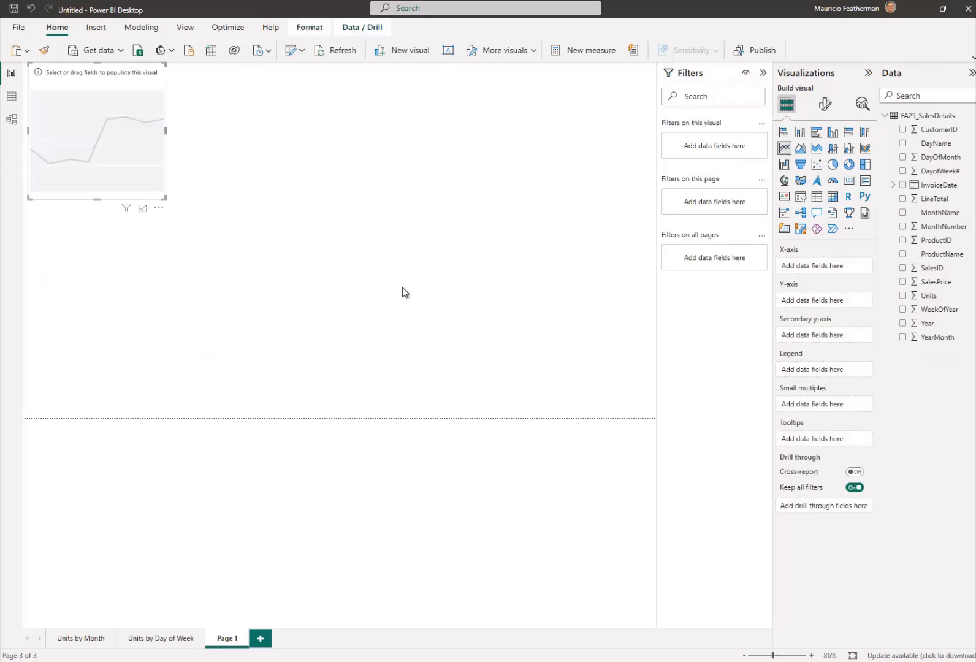
{"action": "left_click_drag", "start_coordinate": [167, 200], "coordinate": [234, 256]}
{"action": "left_click_drag", "start_coordinate": [324, 318], "coordinate": [511, 347]}
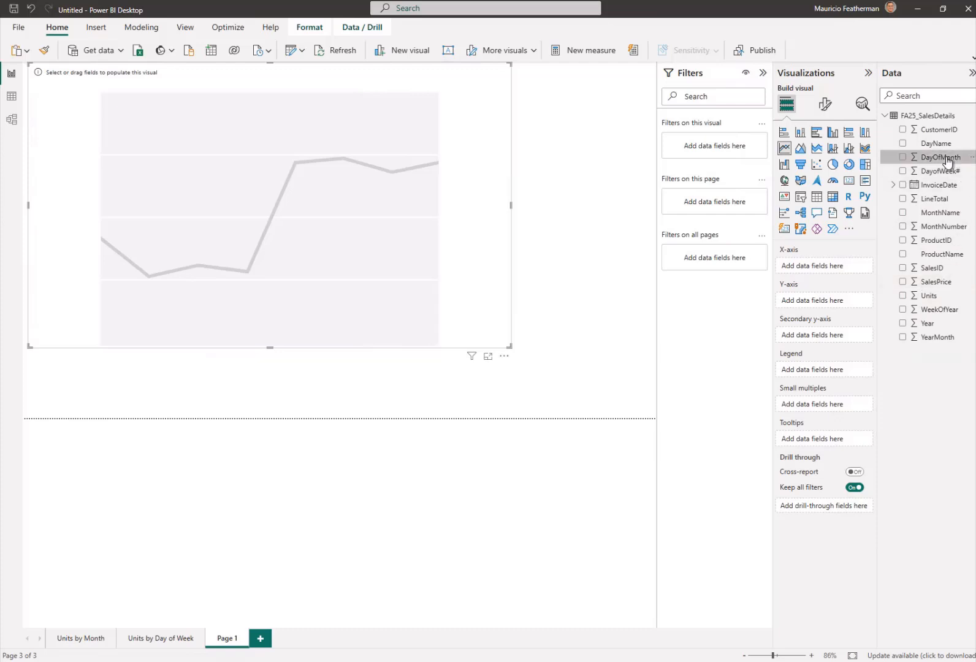
Step: Plot the sum of Units by DayOfMonth in the line chart and enlarge the chart slightly
{"action": "left_click_drag", "start_coordinate": [947, 161], "coordinate": [845, 266]}
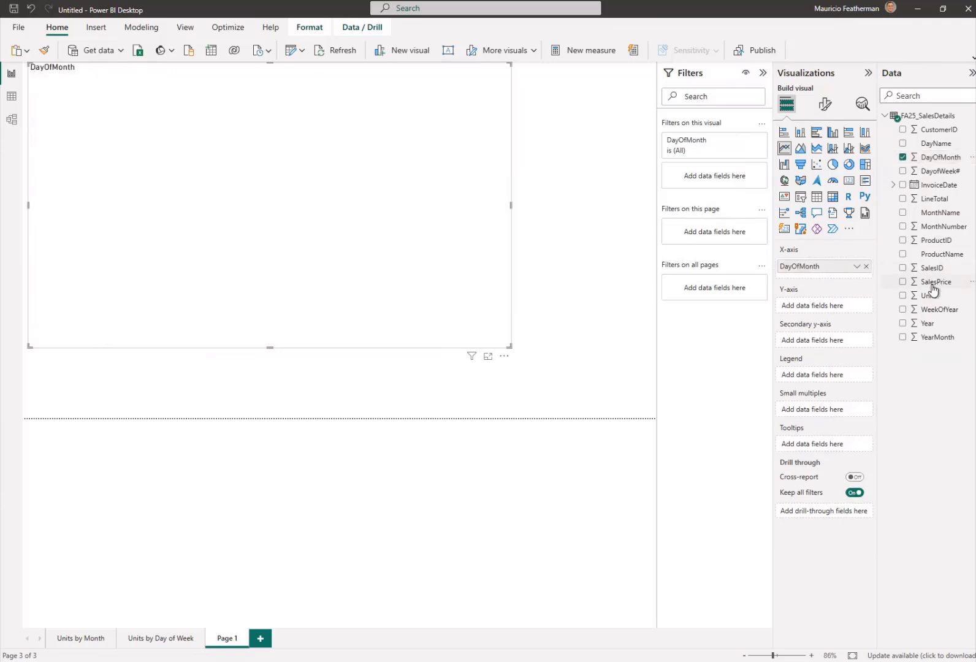
{"action": "left_click_drag", "start_coordinate": [928, 298], "coordinate": [827, 315]}
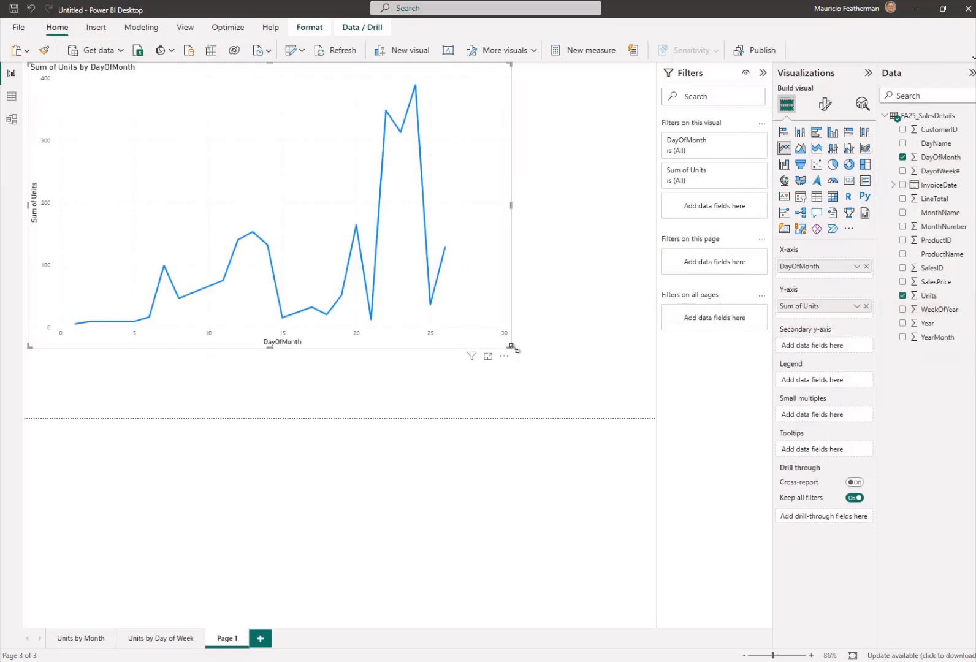
{"action": "left_click_drag", "start_coordinate": [511, 347], "coordinate": [559, 393]}
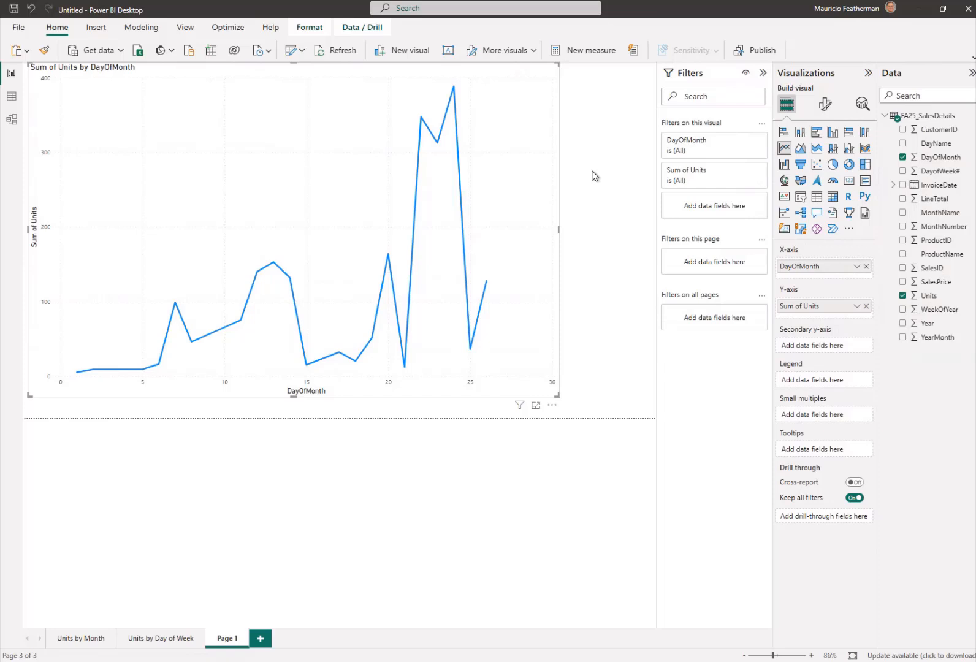
Step: Rename the line chart's page "UNits By Day of Month"
{"action": "double_click", "coordinate": [226, 638]}
{"action": "type", "text": "Day of Month"}
{"action": "type", "text": "Units By"}
{"action": "left_click", "coordinate": [303, 556]}
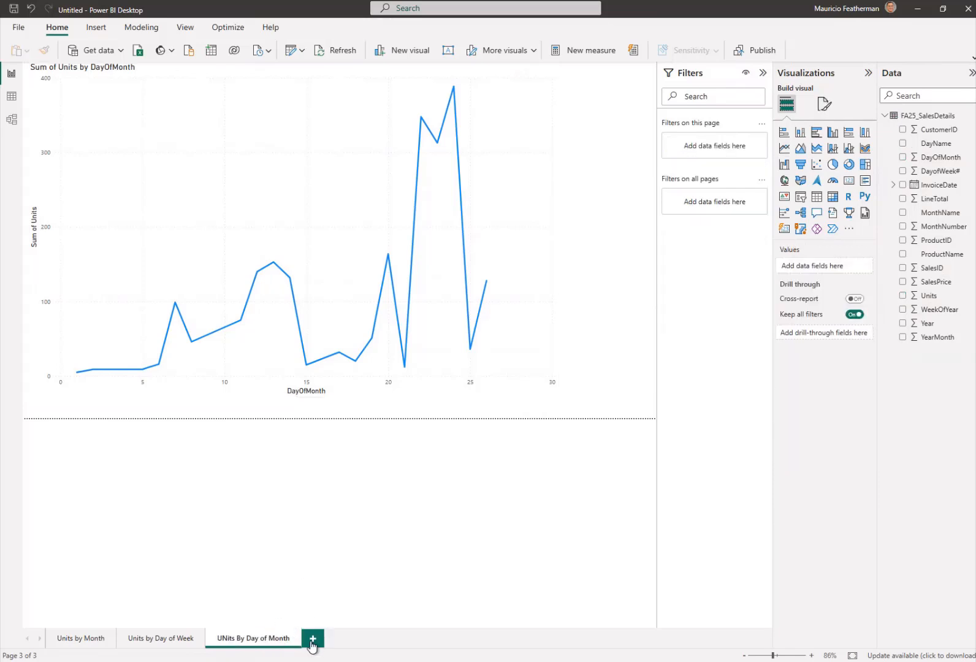
Step: Correct the line chart page's name to "Units By Day of Month"
{"action": "right_click", "coordinate": [272, 640]}
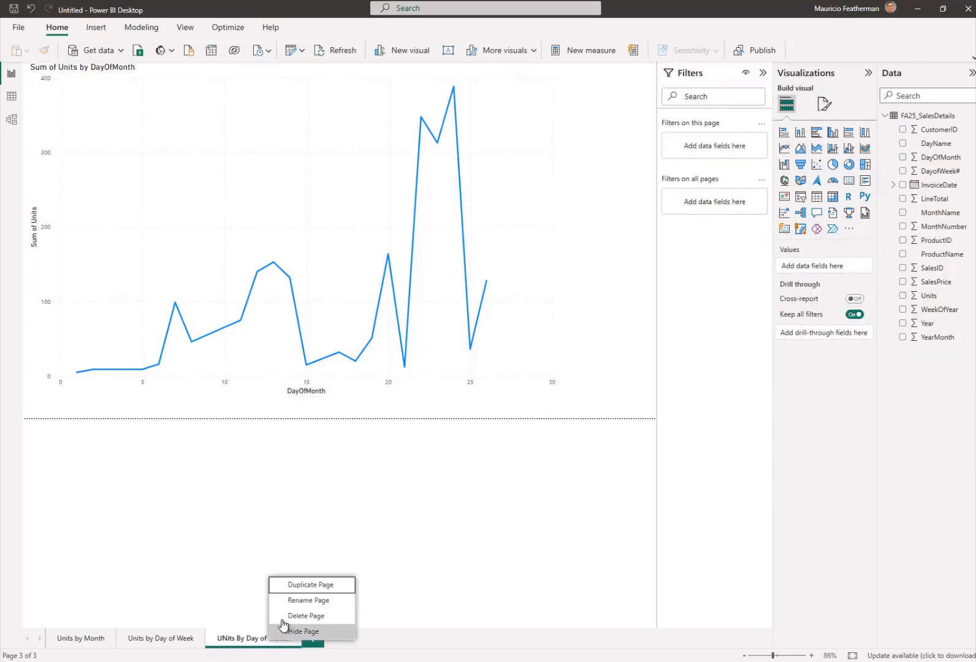
{"action": "left_click", "coordinate": [302, 600]}
{"action": "left_click", "coordinate": [223, 638]}
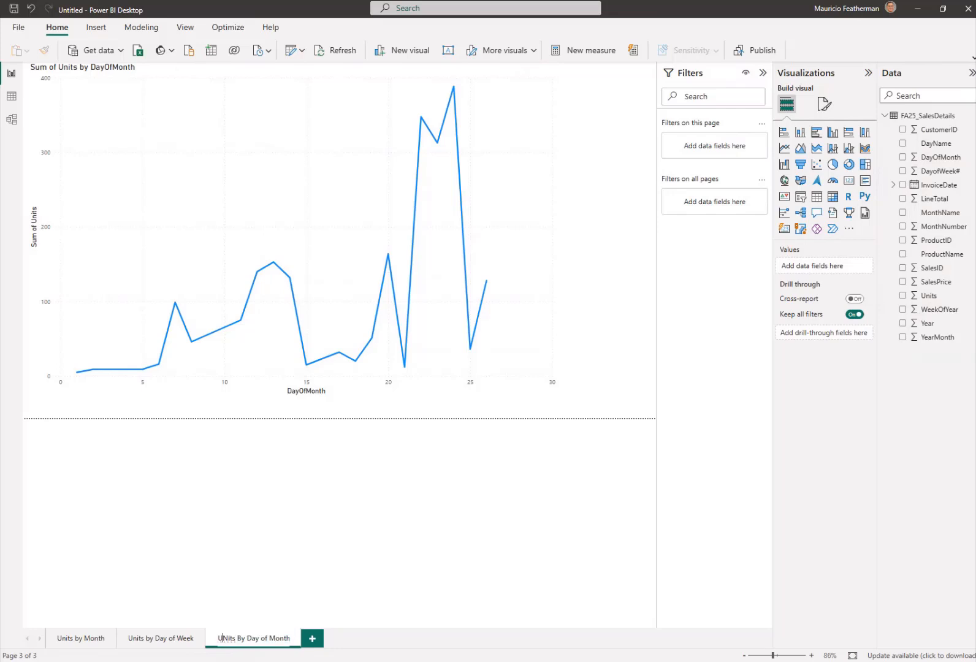
{"action": "key", "text": "Delete"}
{"action": "type", "text": "n"}
Step: On a new page, insert a stacked column chart of the sum of Units by ProductName and enlarge it to fill most of the page
{"action": "left_click", "coordinate": [312, 640]}
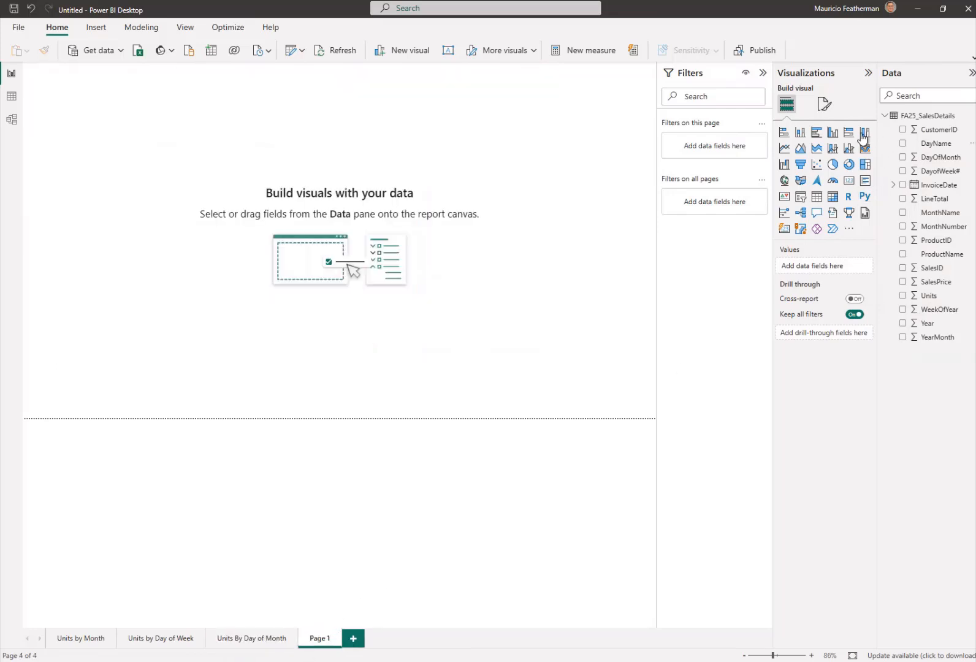
{"action": "left_click", "coordinate": [800, 133]}
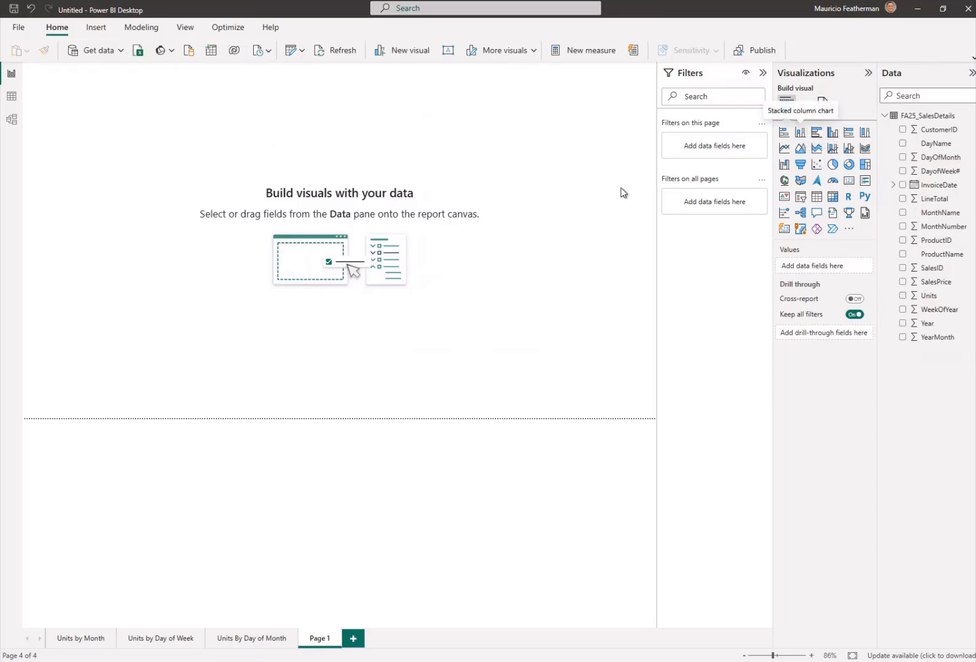
{"action": "left_click_drag", "start_coordinate": [165, 200], "coordinate": [543, 384]}
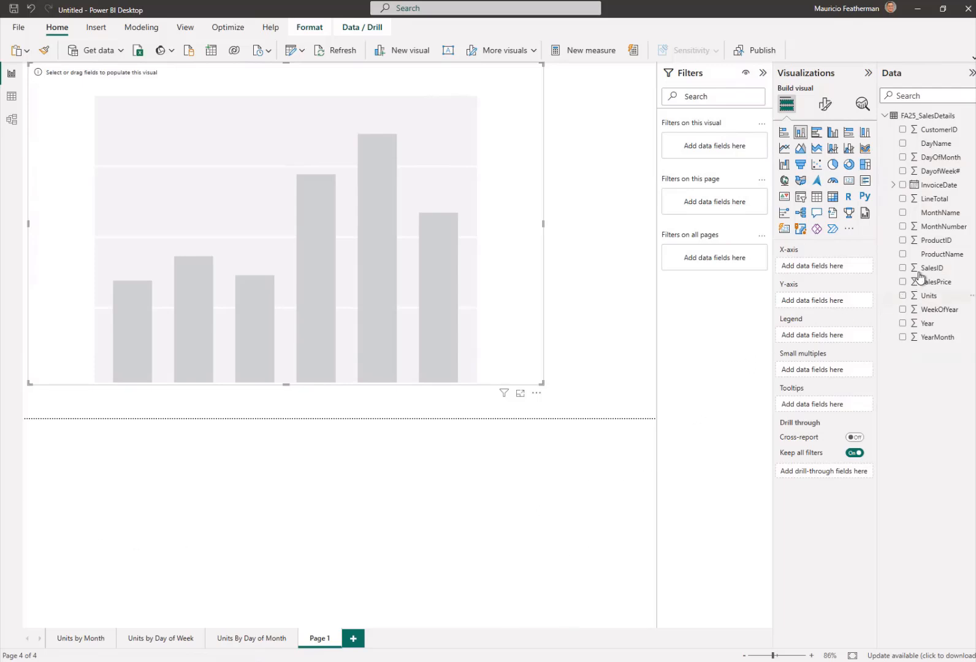
{"action": "left_click_drag", "start_coordinate": [943, 256], "coordinate": [831, 265]}
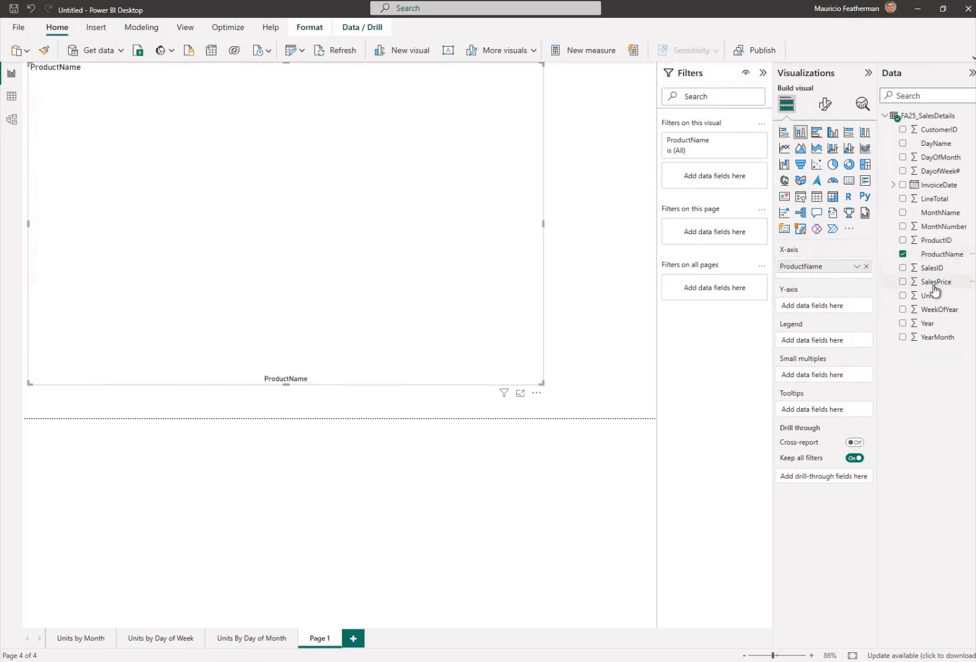
{"action": "left_click_drag", "start_coordinate": [935, 300], "coordinate": [822, 310]}
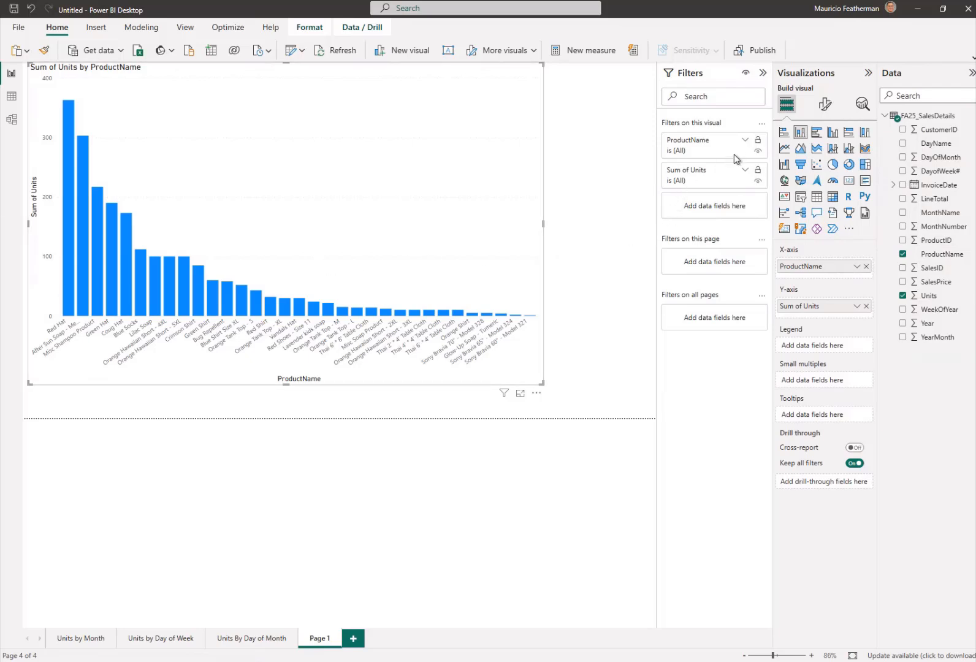
Step: Filter the column chart's ProductName to the top 10 by sum of Units and collapse the Filters pane
{"action": "left_click", "coordinate": [745, 141]}
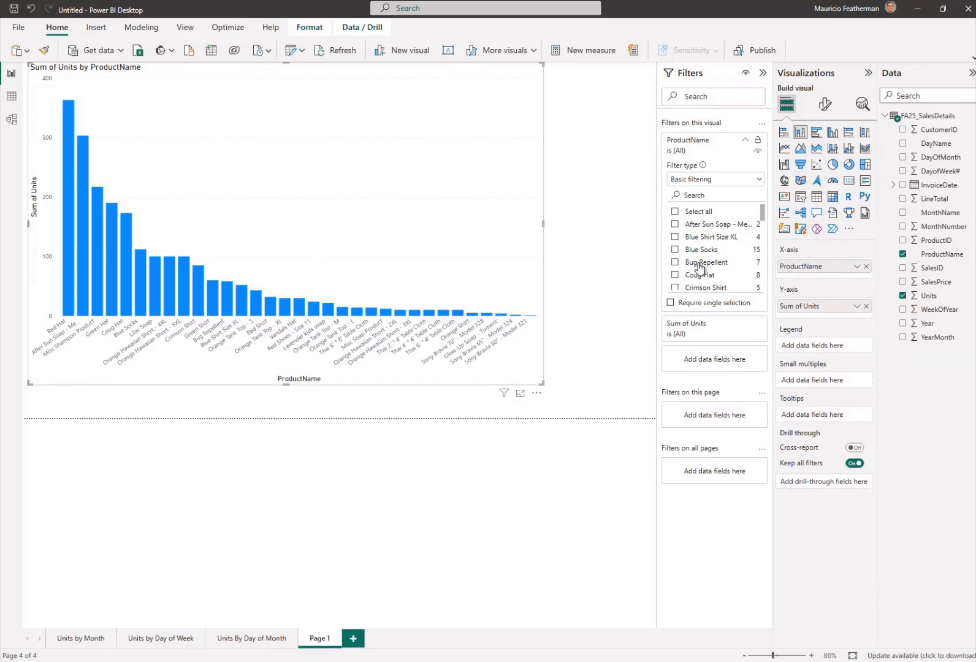
{"action": "left_click", "coordinate": [760, 181]}
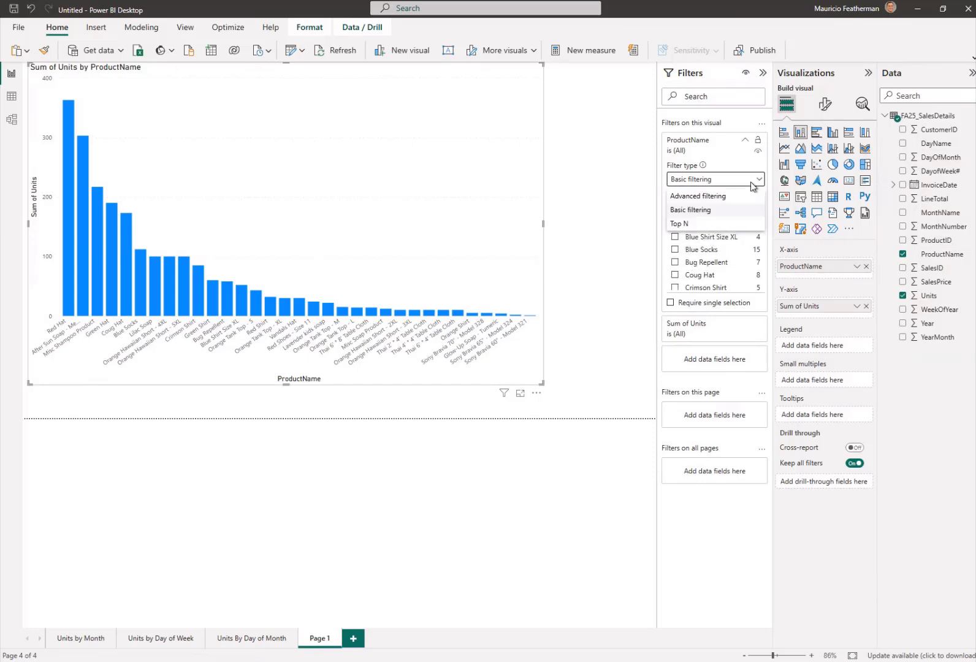
{"action": "left_click", "coordinate": [681, 223]}
{"action": "left_click", "coordinate": [735, 209]}
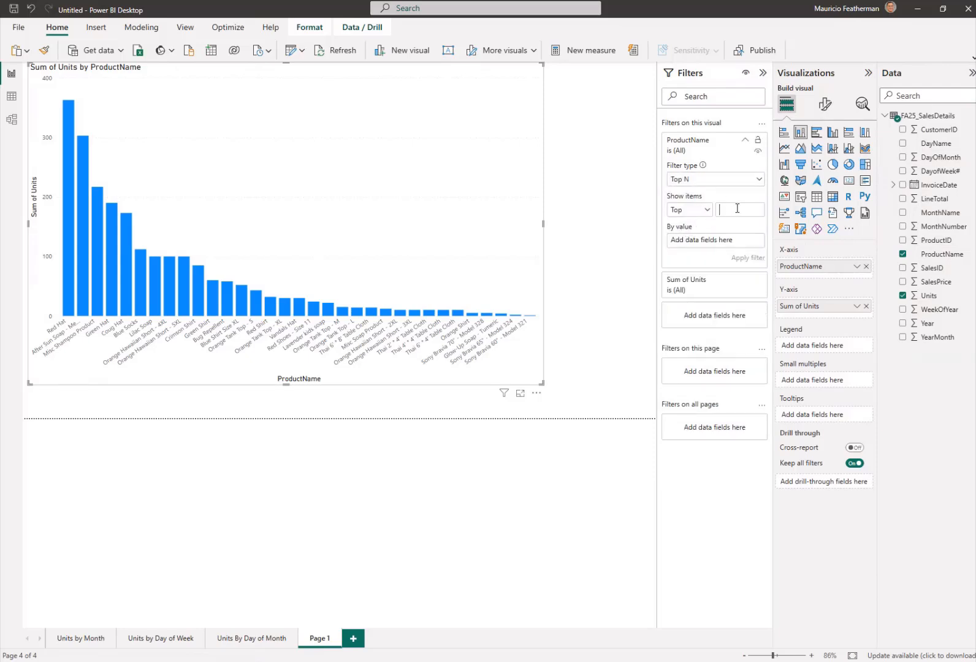
{"action": "type", "text": "10"}
{"action": "left_click", "coordinate": [704, 210]}
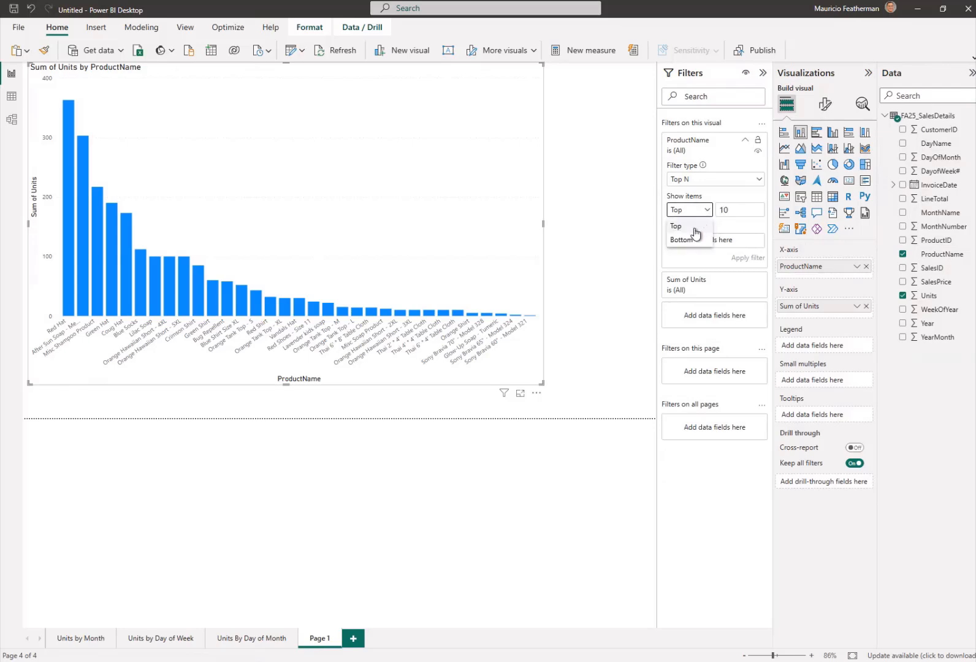
{"action": "left_click", "coordinate": [709, 212]}
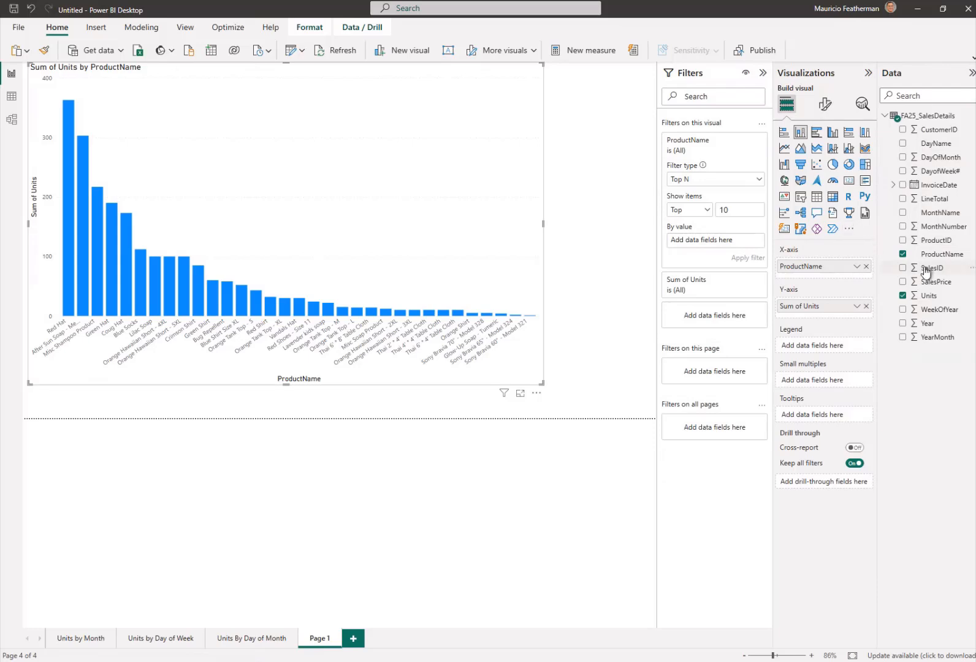
{"action": "left_click_drag", "start_coordinate": [936, 300], "coordinate": [711, 243]}
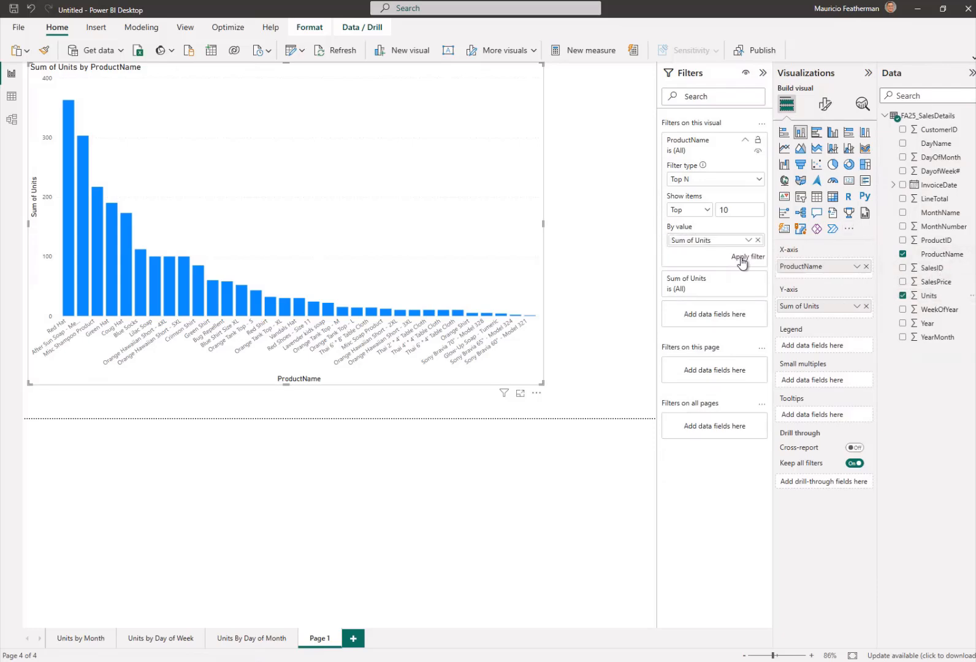
{"action": "left_click", "coordinate": [741, 258]}
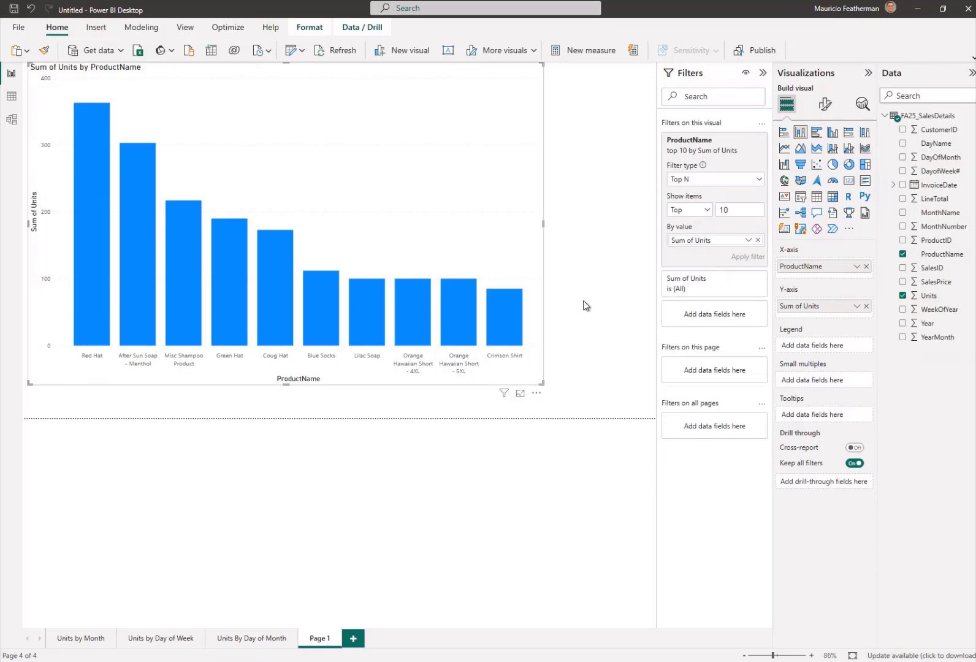
{"action": "left_click", "coordinate": [748, 240]}
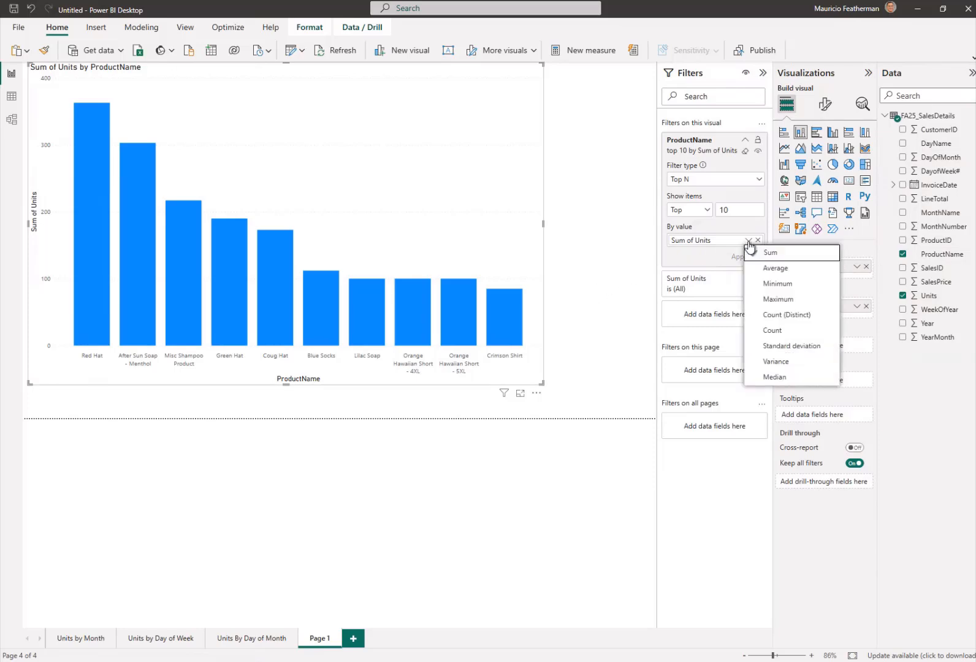
{"action": "left_click", "coordinate": [755, 255]}
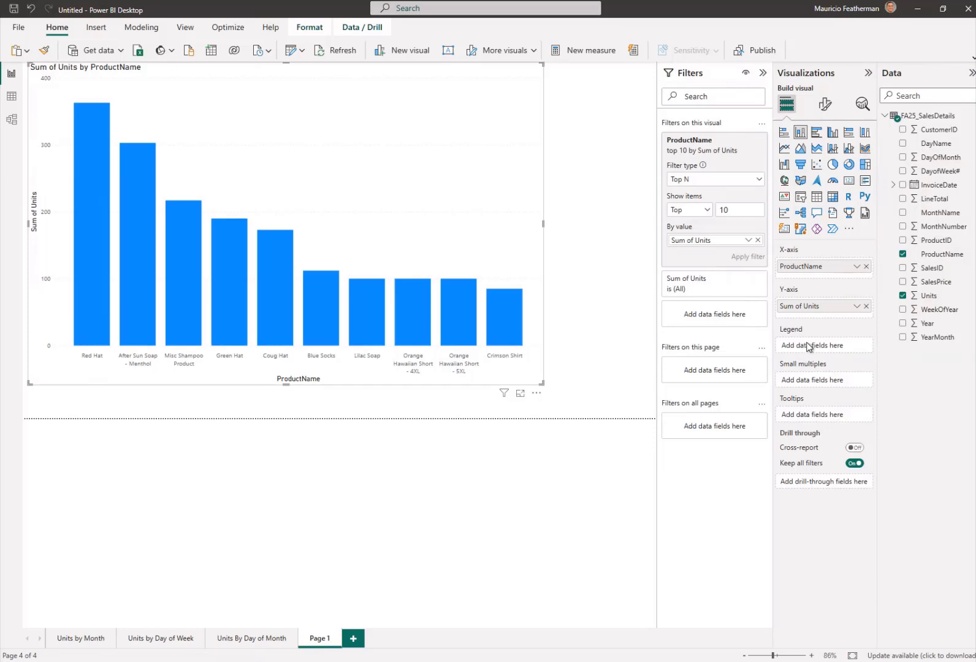
{"action": "left_click", "coordinate": [763, 72]}
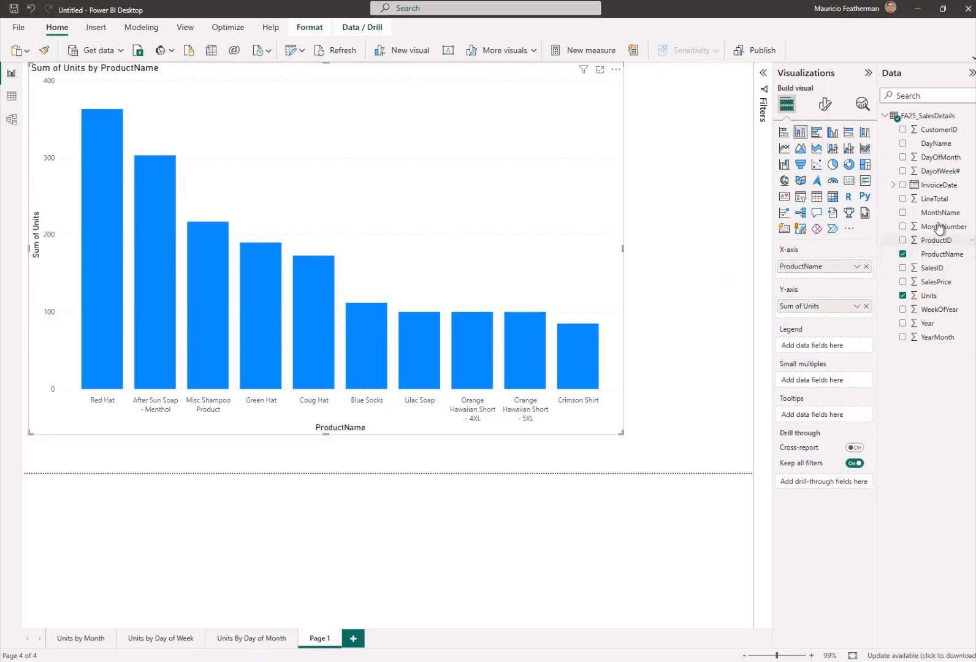
Step: Try CustomerID as the column chart's legend and remove it again
{"action": "left_click_drag", "start_coordinate": [939, 132], "coordinate": [824, 350]}
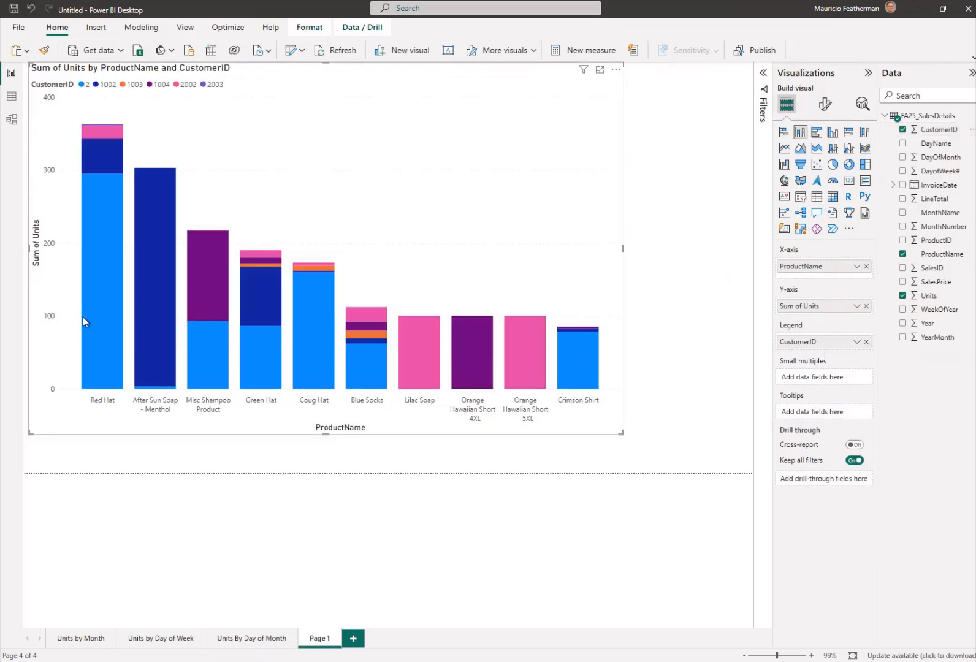
{"action": "mouse_move", "coordinate": [95, 367]}
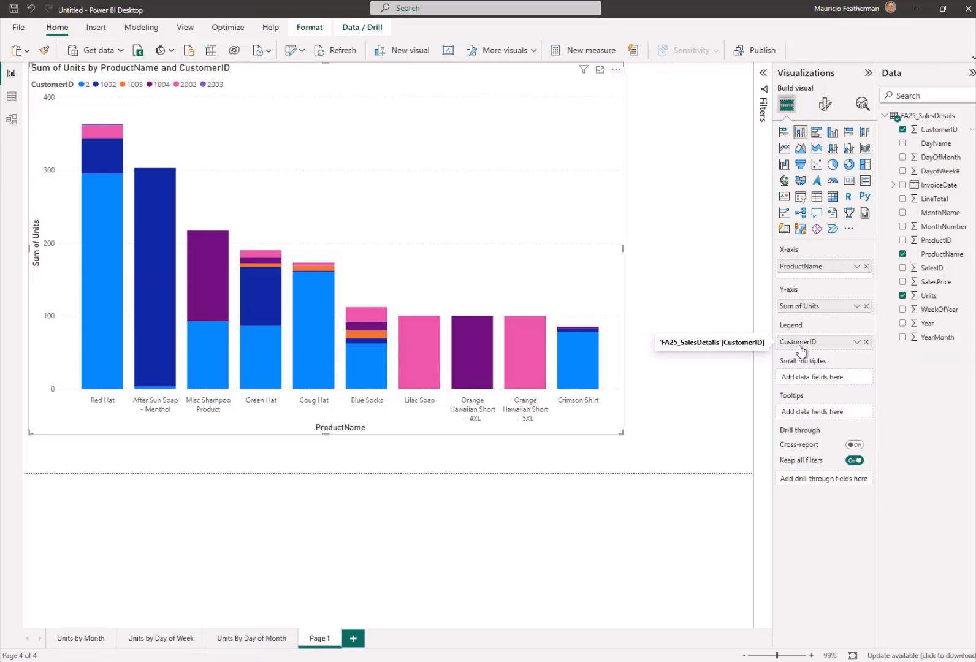
{"action": "left_click", "coordinate": [866, 341]}
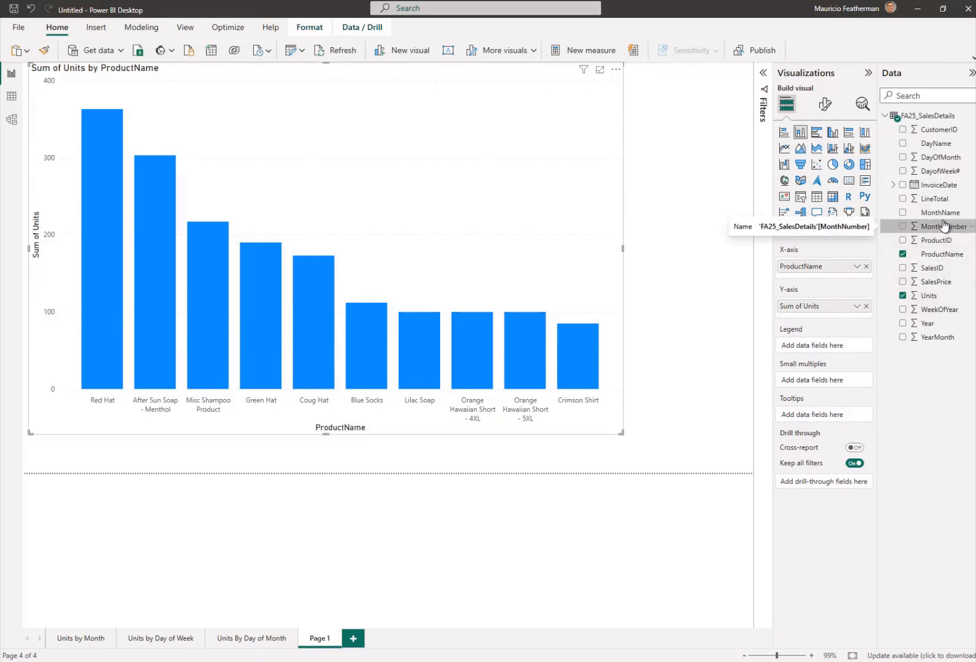
Step: Set MonthName as the column chart's legend to split each product's units by month
{"action": "left_click", "coordinate": [942, 227]}
{"action": "left_click_drag", "start_coordinate": [941, 213], "coordinate": [829, 347]}
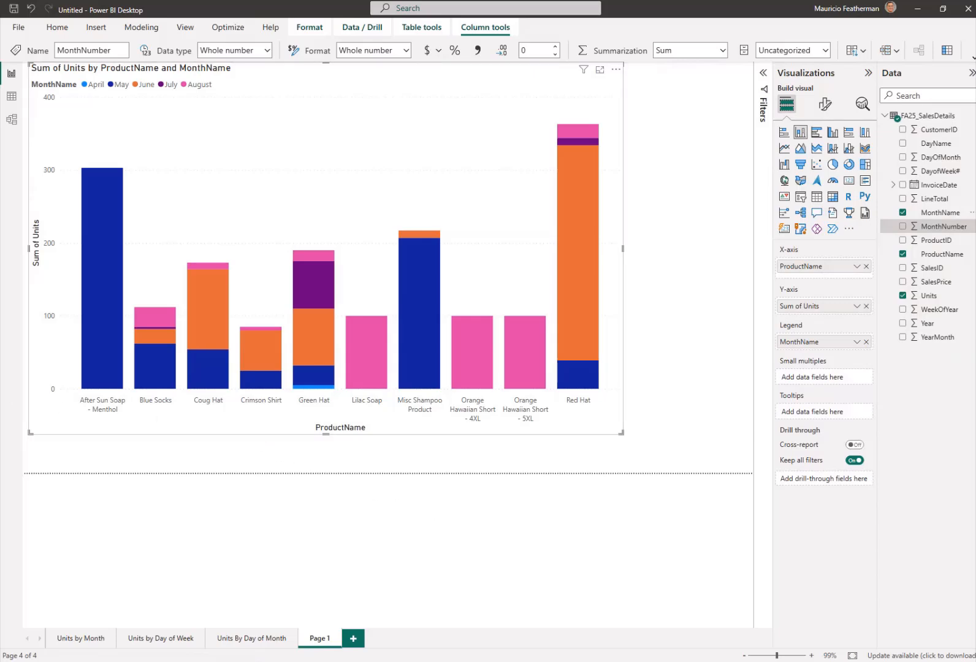
Step: Rename the column chart's page "Top 10 Products By Month"
{"action": "double_click", "coordinate": [319, 638]}
{"action": "type", "text": "Top 10 Products by MOnth"}
{"action": "key", "text": "BackSpace"}
{"action": "type", "text": "h"}
{"action": "left_click", "coordinate": [335, 550]}
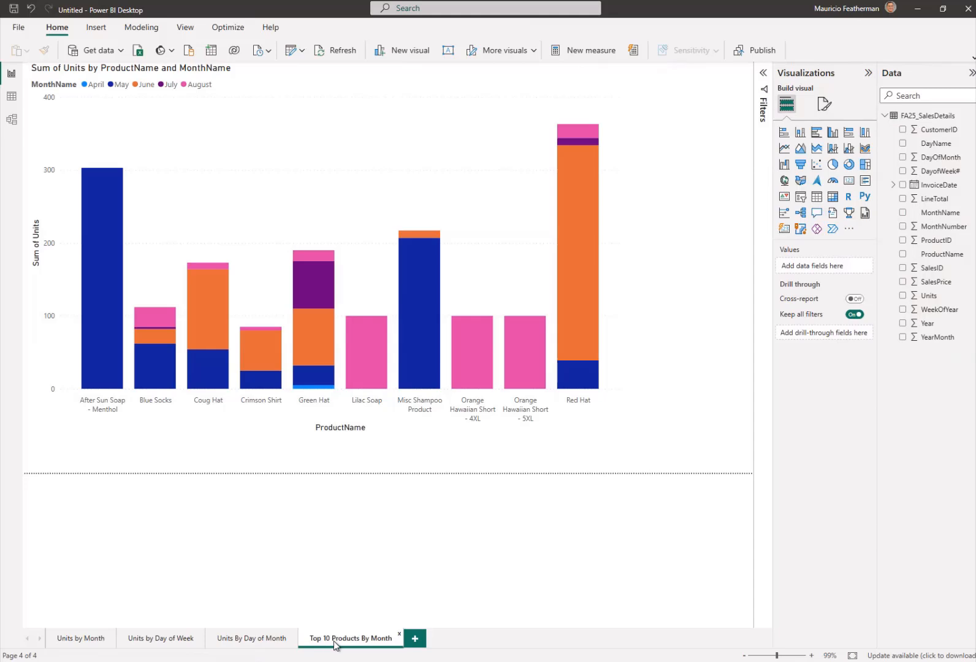
{"action": "right_click", "coordinate": [334, 644]}
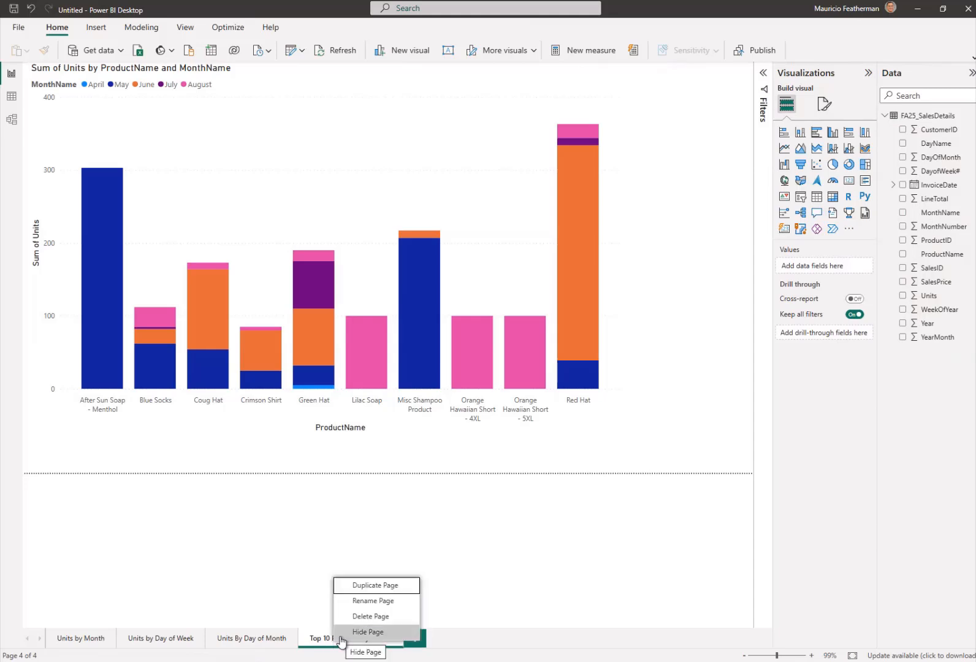
{"action": "left_click", "coordinate": [542, 564]}
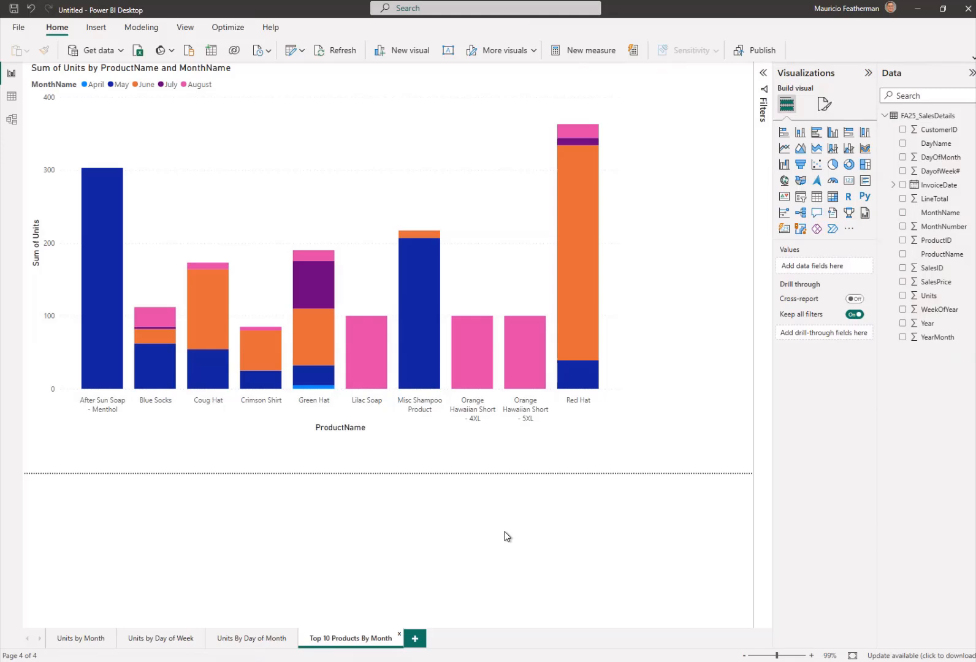
Step: Add another report page, insert an empty map visual and enlarge it to fill most of the page
{"action": "left_click", "coordinate": [416, 640]}
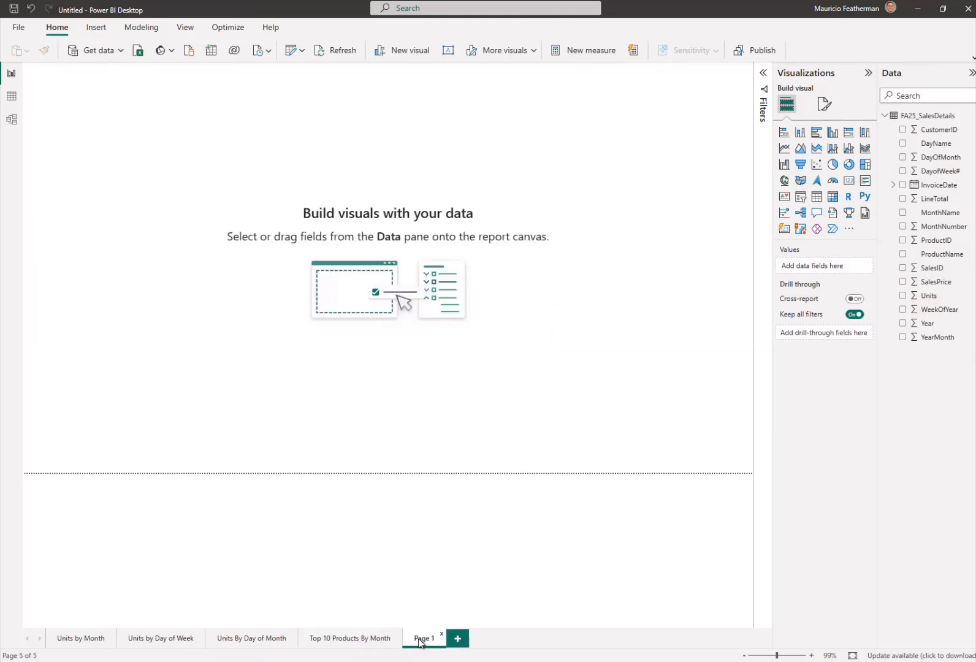
{"action": "left_click", "coordinate": [784, 181]}
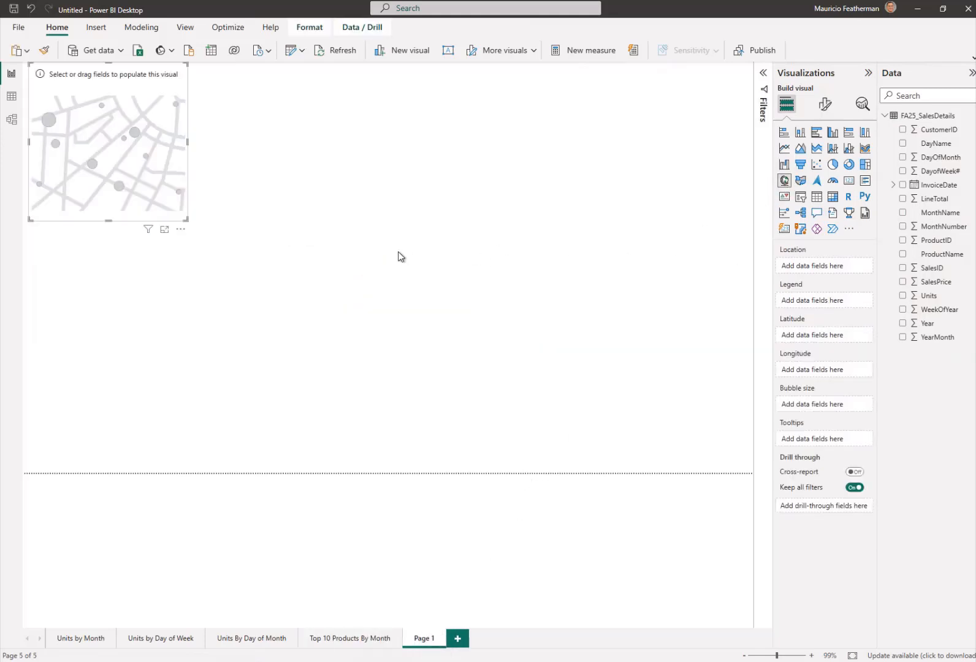
{"action": "left_click_drag", "start_coordinate": [183, 217], "coordinate": [622, 440]}
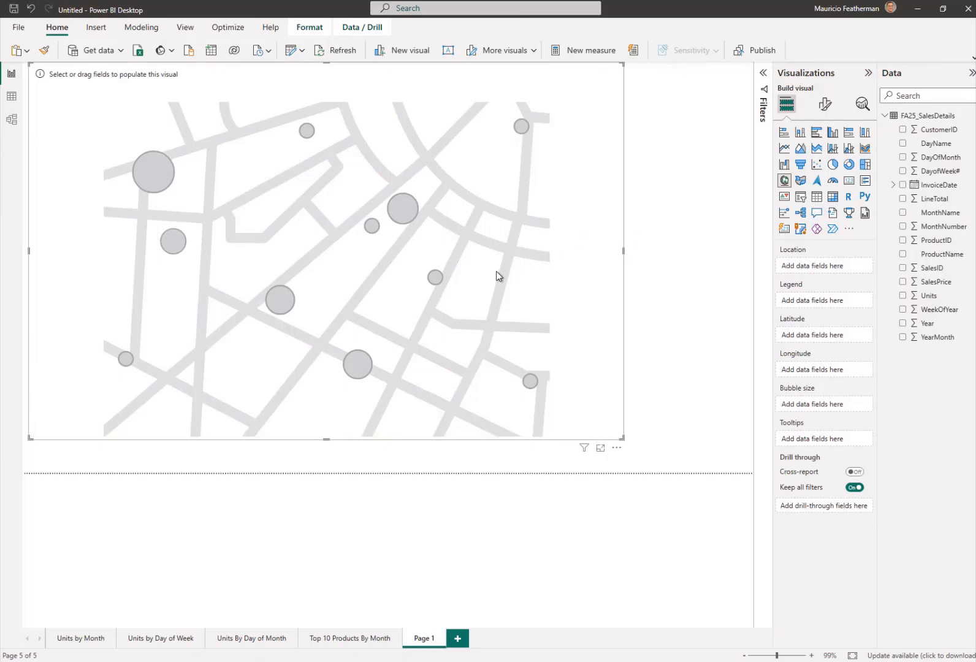
Step: Open the FA25_SalesDetails query in the Power Query Editor and refresh its data preview
{"action": "right_click", "coordinate": [933, 118]}
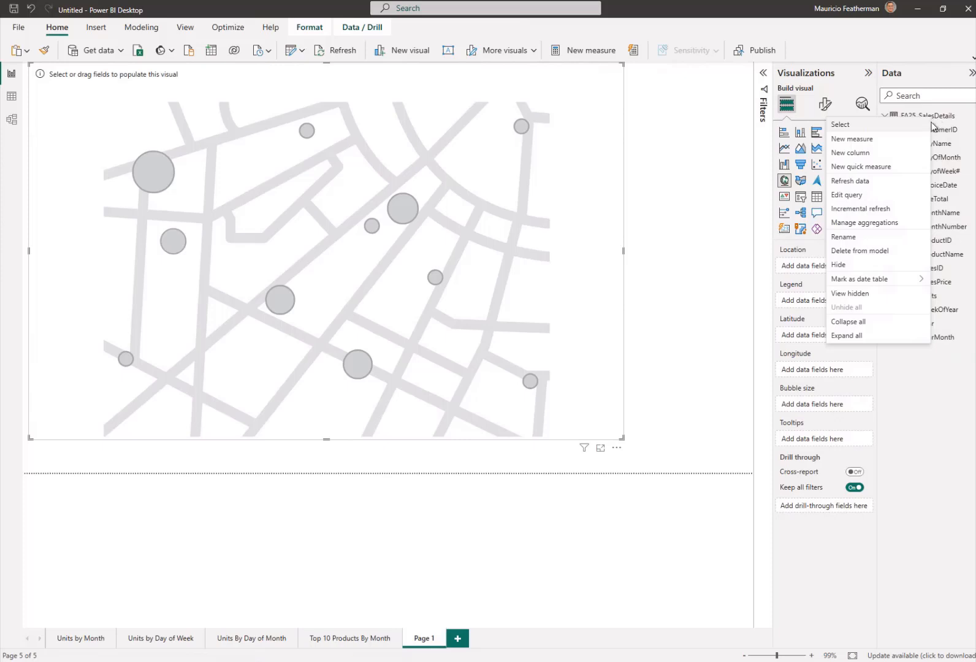
{"action": "left_click", "coordinate": [855, 200]}
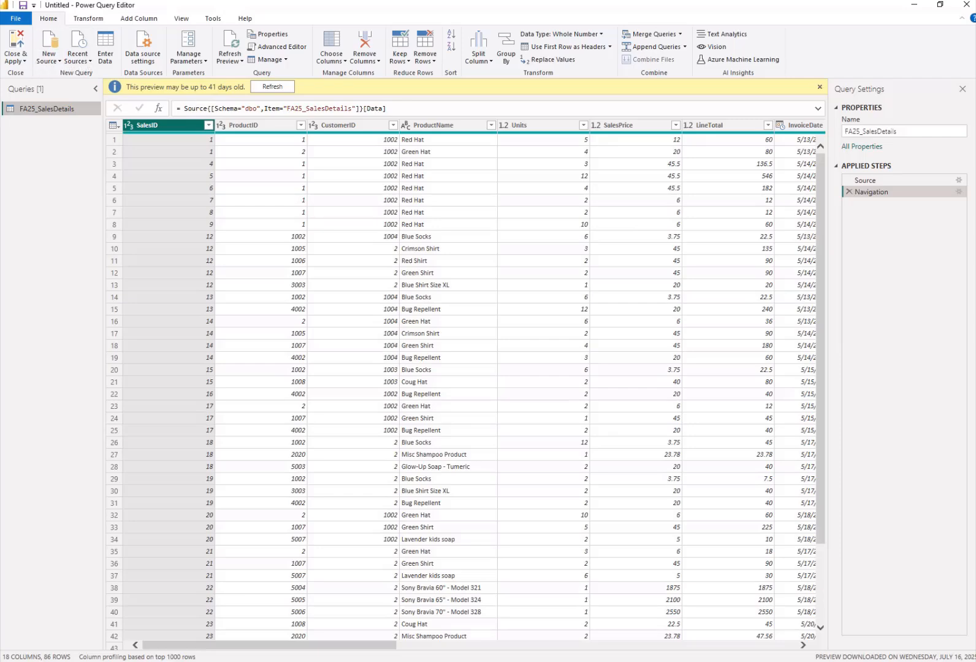
{"action": "left_click", "coordinate": [272, 87]}
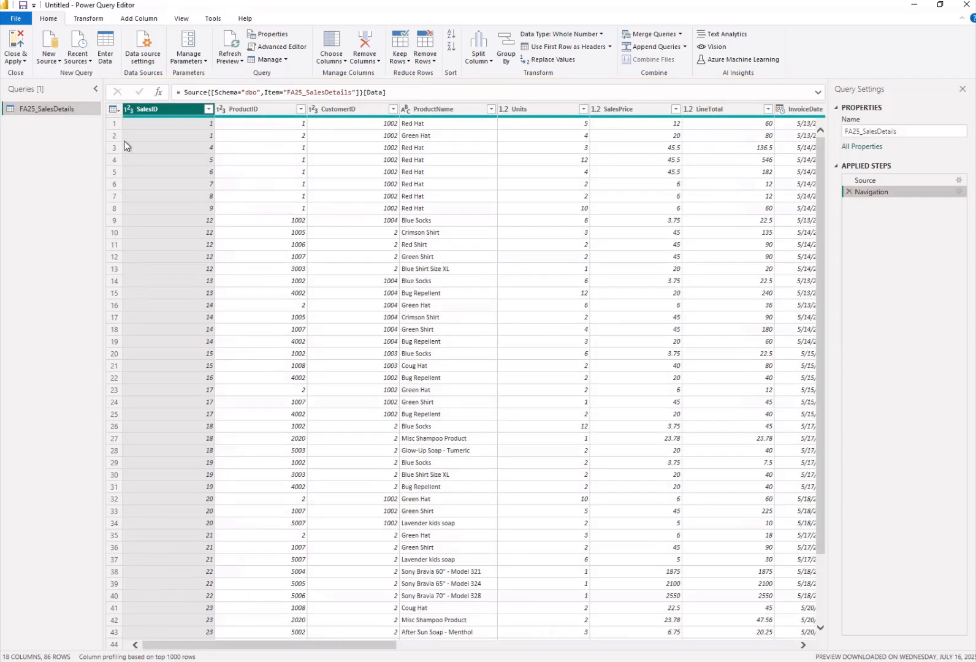
Step: Bring the FA25_Customers table in from the most recently used database source with the Import connection, and apply the query changes to the report
{"action": "left_click", "coordinate": [91, 58]}
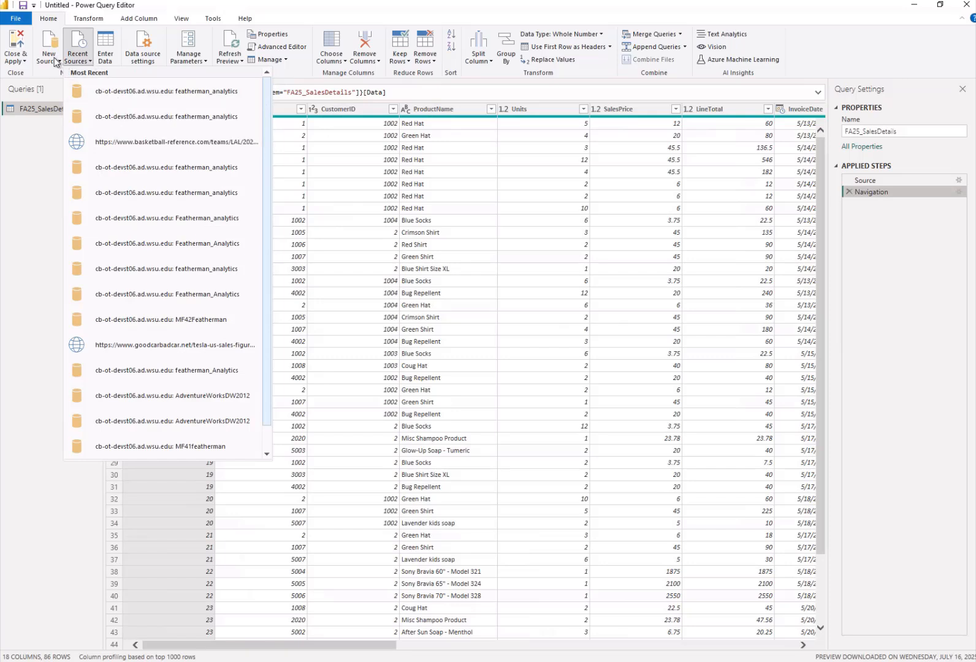
{"action": "left_click", "coordinate": [115, 94]}
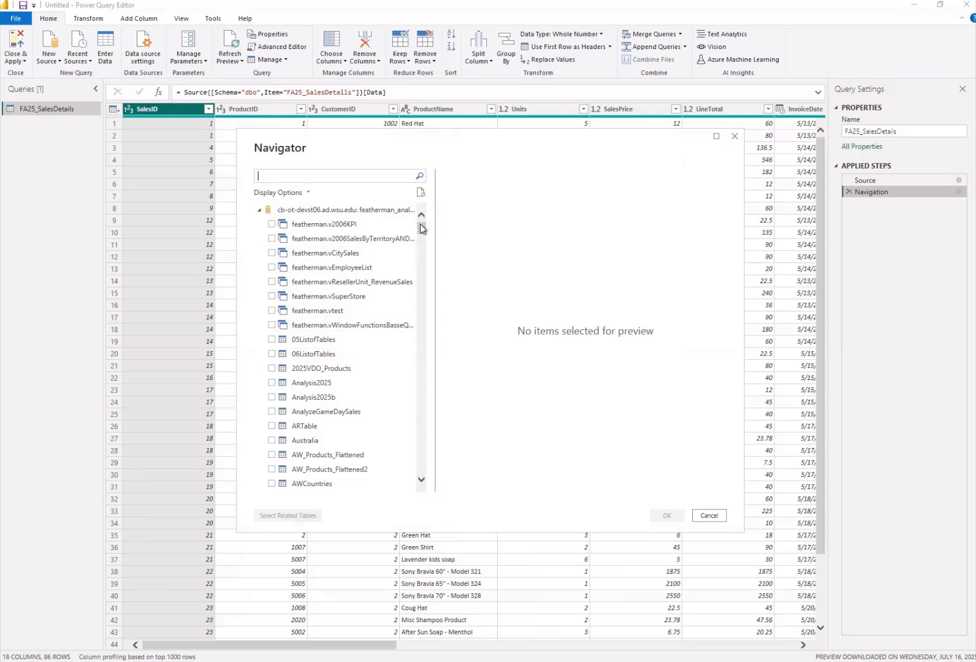
{"action": "left_click_drag", "start_coordinate": [420, 223], "coordinate": [423, 268]}
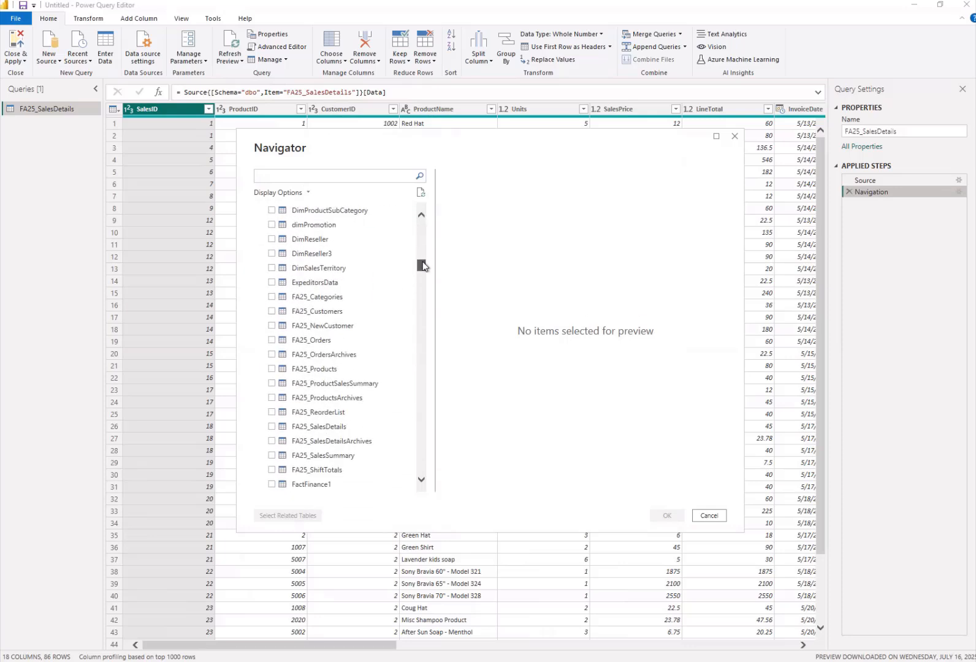
{"action": "left_click", "coordinate": [272, 312]}
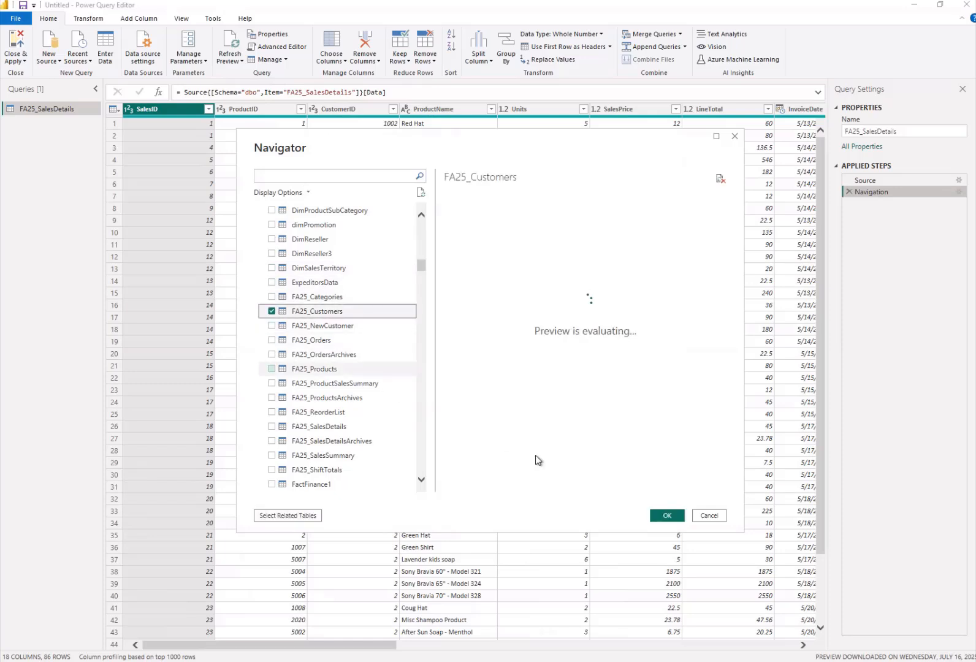
{"action": "left_click", "coordinate": [666, 514]}
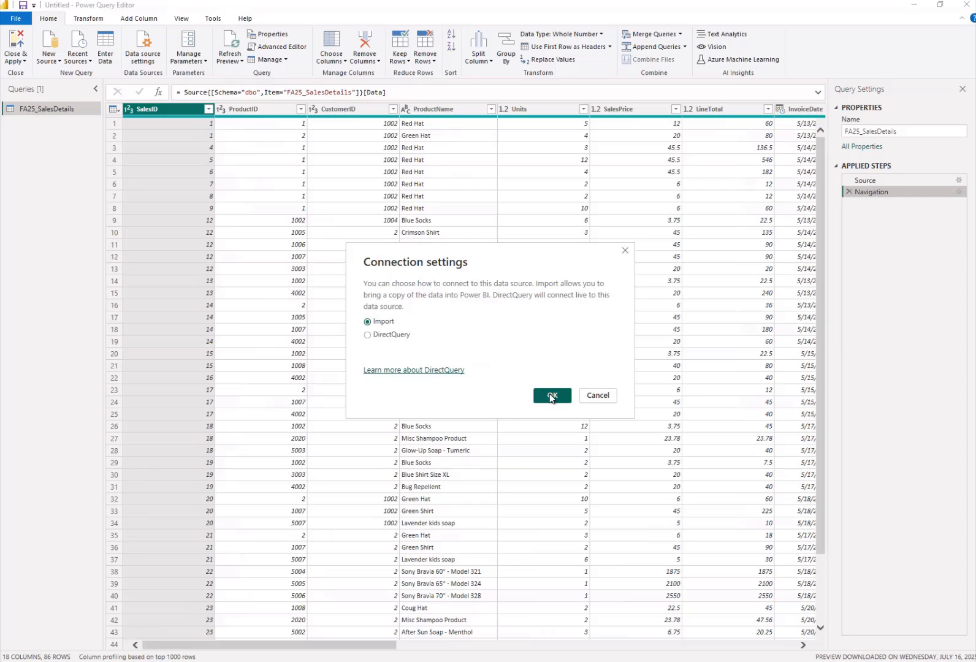
{"action": "left_click", "coordinate": [551, 397]}
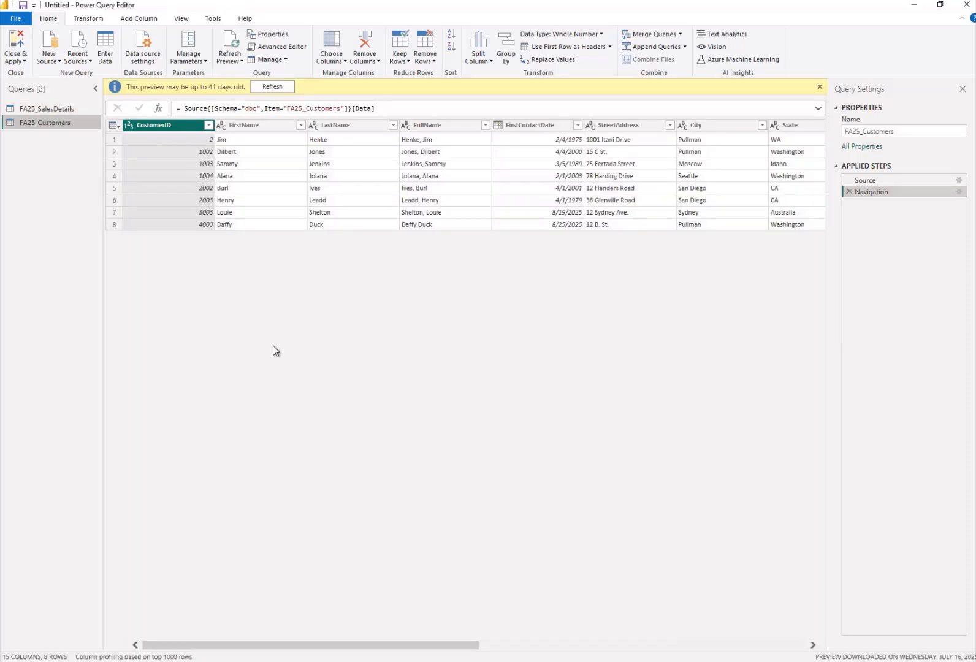
{"action": "left_click", "coordinate": [15, 46]}
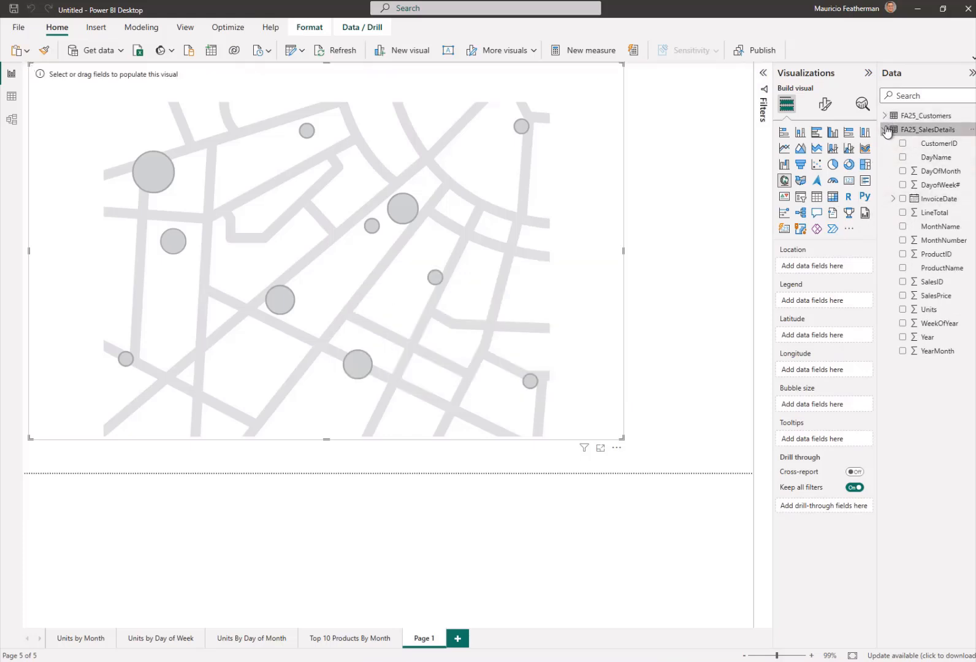
Step: Plot the map with State from FA25_Customers as location and Units as bubble size, and enlarge the visual slightly
{"action": "left_click", "coordinate": [884, 116]}
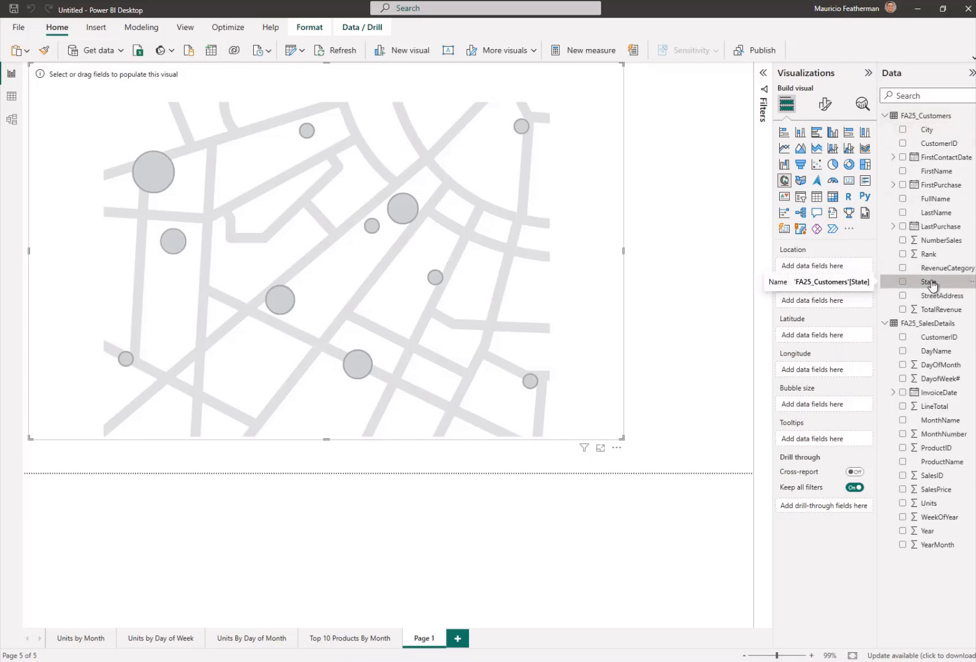
{"action": "left_click_drag", "start_coordinate": [930, 284], "coordinate": [824, 267]}
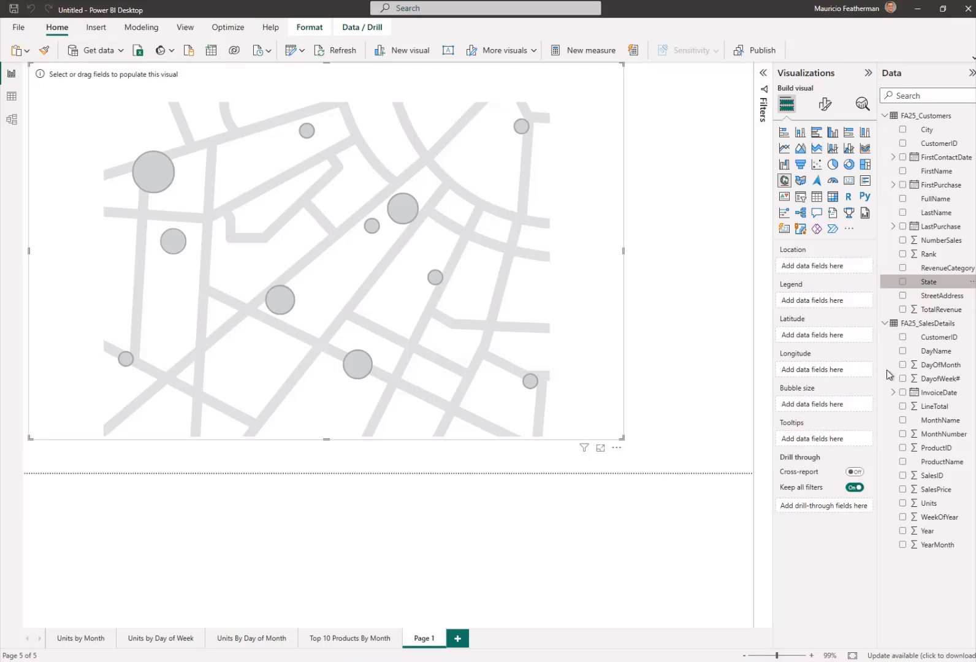
{"action": "left_click_drag", "start_coordinate": [926, 506], "coordinate": [821, 415]}
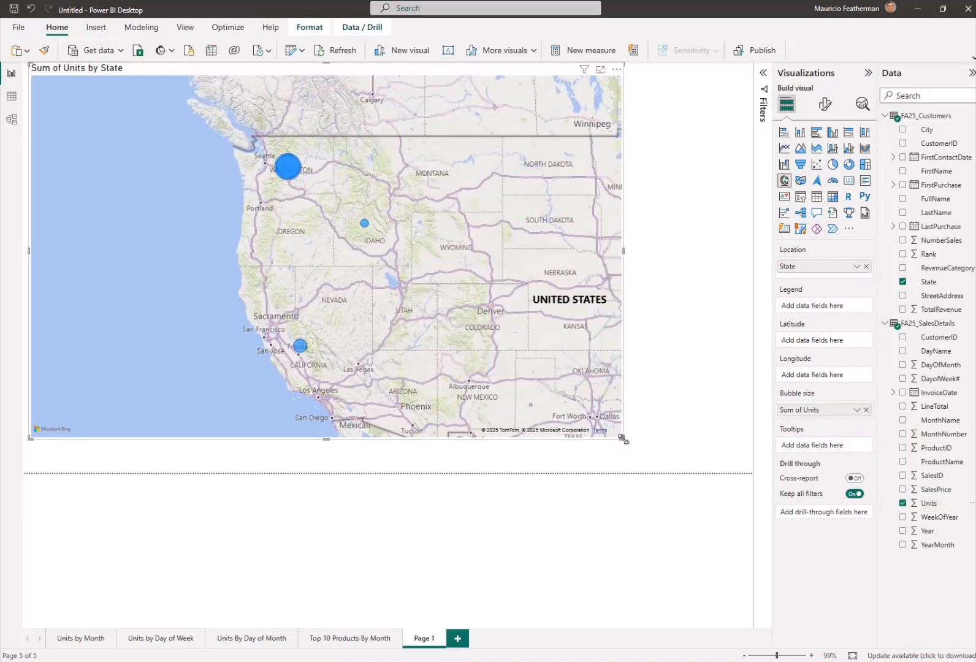
{"action": "left_click_drag", "start_coordinate": [623, 439], "coordinate": [664, 454]}
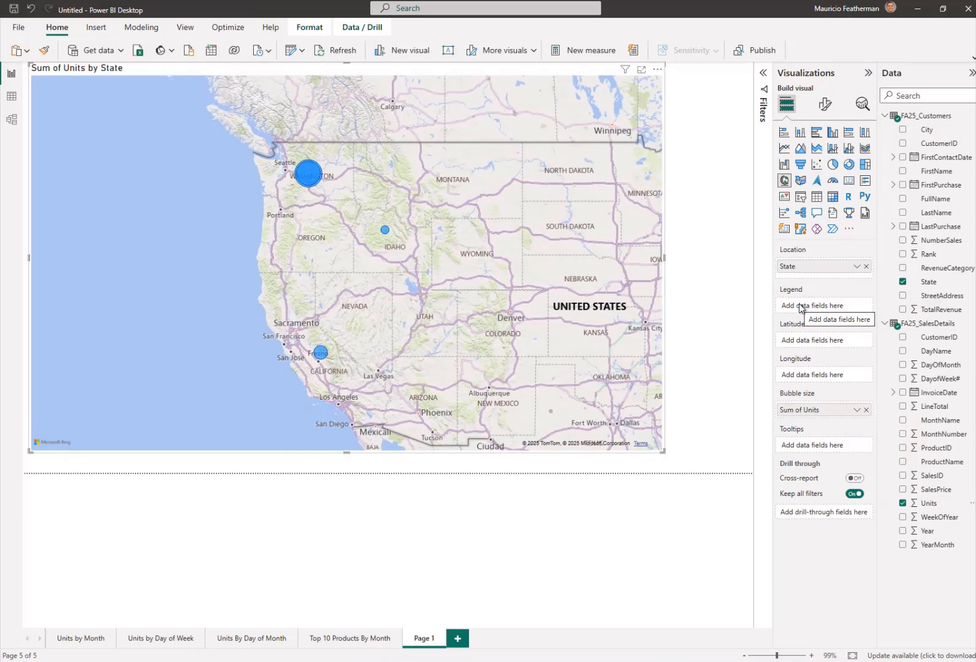
Step: Replace State with City as the map's location field and inspect the city bubbles' details
{"action": "left_click", "coordinate": [866, 267]}
{"action": "left_click_drag", "start_coordinate": [941, 130], "coordinate": [833, 267]}
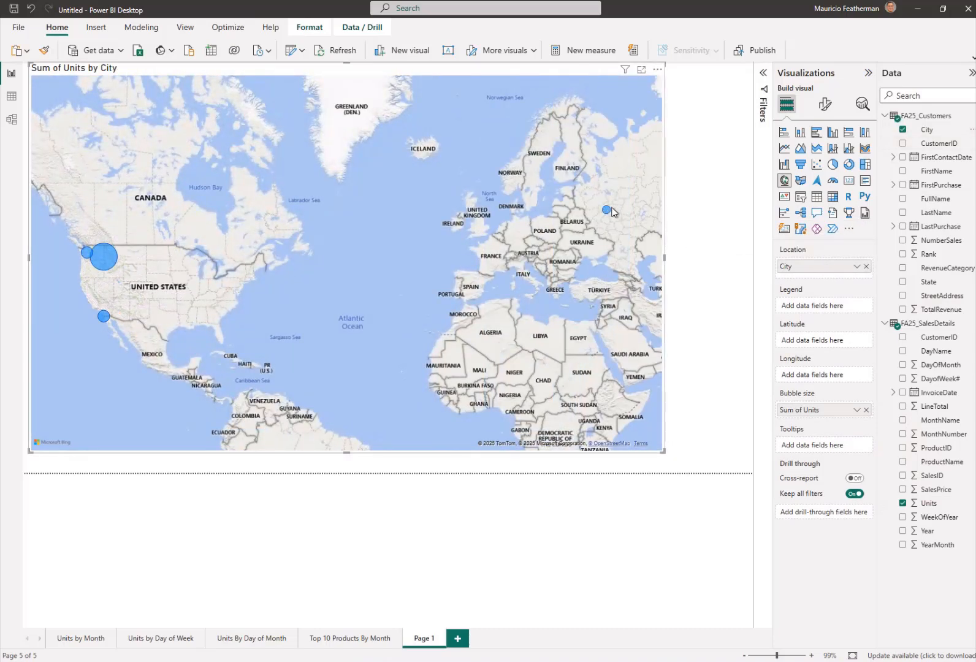
{"action": "mouse_move", "coordinate": [609, 216]}
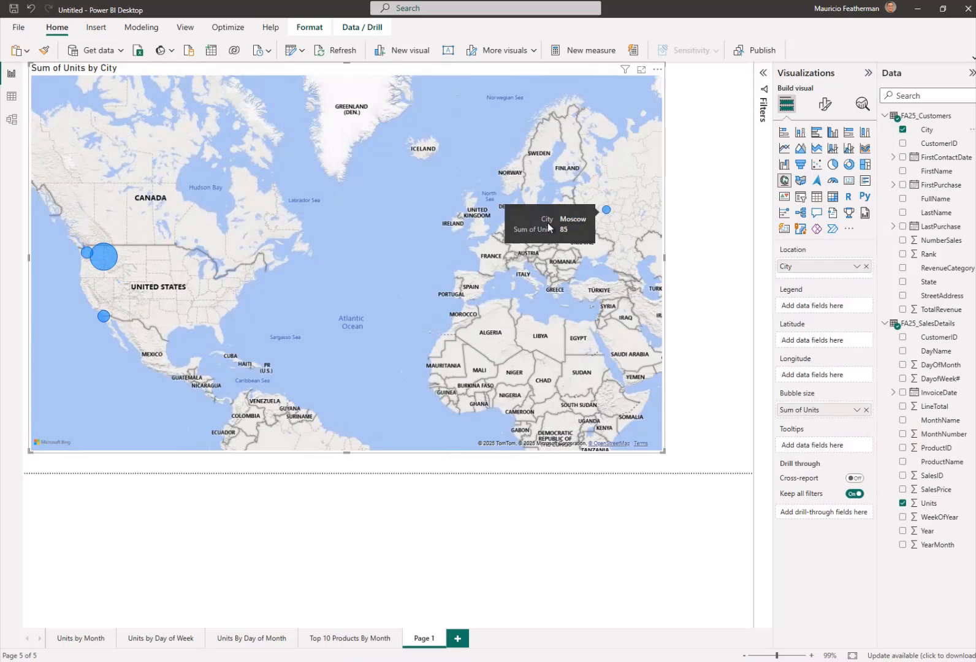
{"action": "mouse_move", "coordinate": [101, 262]}
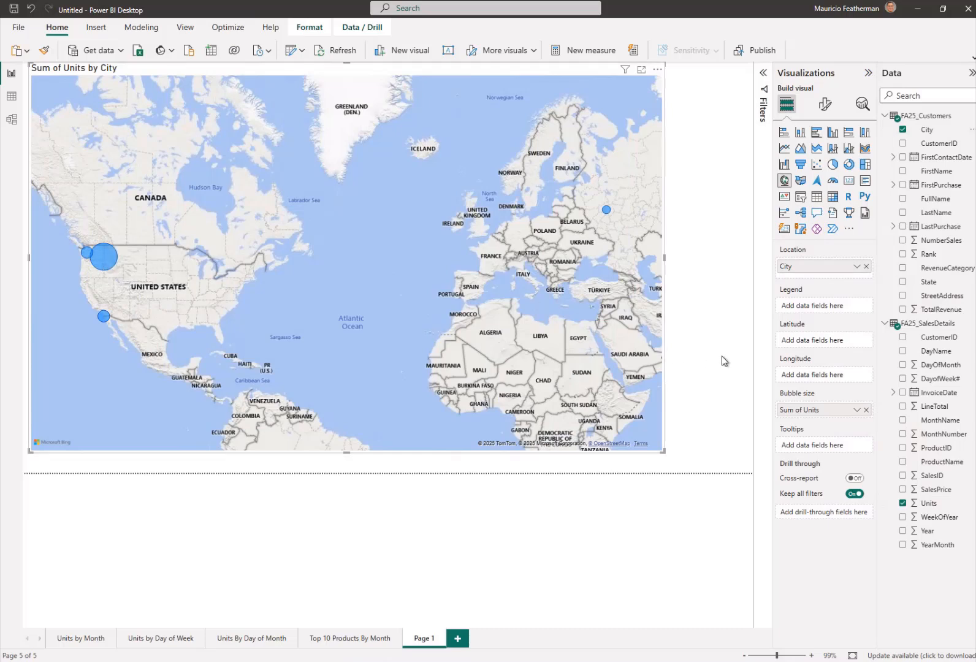
Step: Rename the map visual's report page "Map"
{"action": "double_click", "coordinate": [421, 640]}
{"action": "type", "text": "Map"}
{"action": "key", "text": "Return"}
{"action": "left_click", "coordinate": [506, 568]}
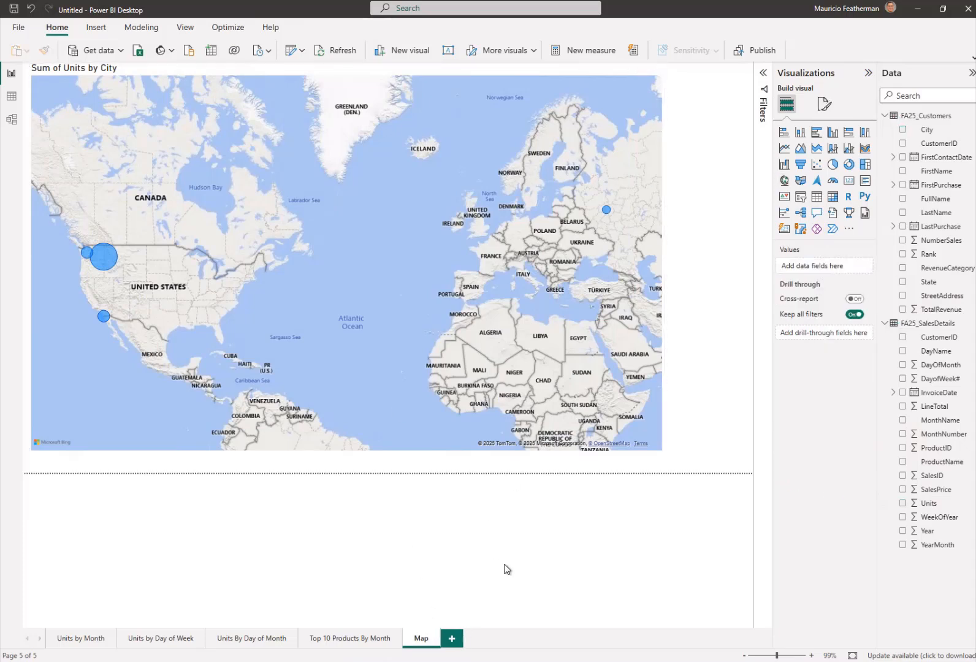